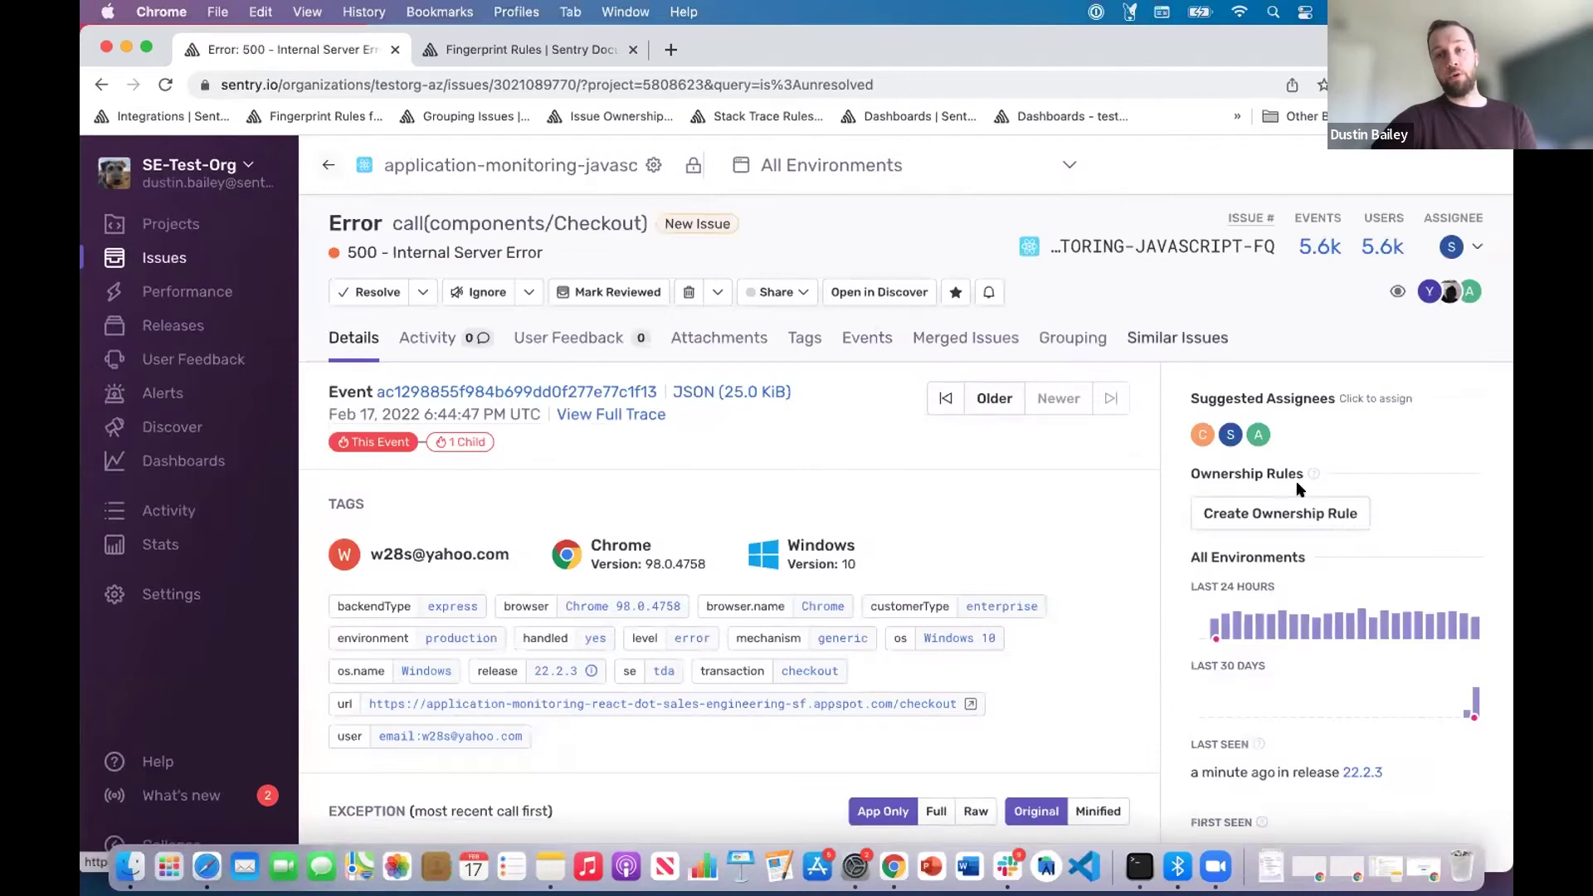
# - Open the ownership rule editor from the issue, review the existing tag-based rules and available match types, and close it without saving
pyautogui.click(1269, 514)
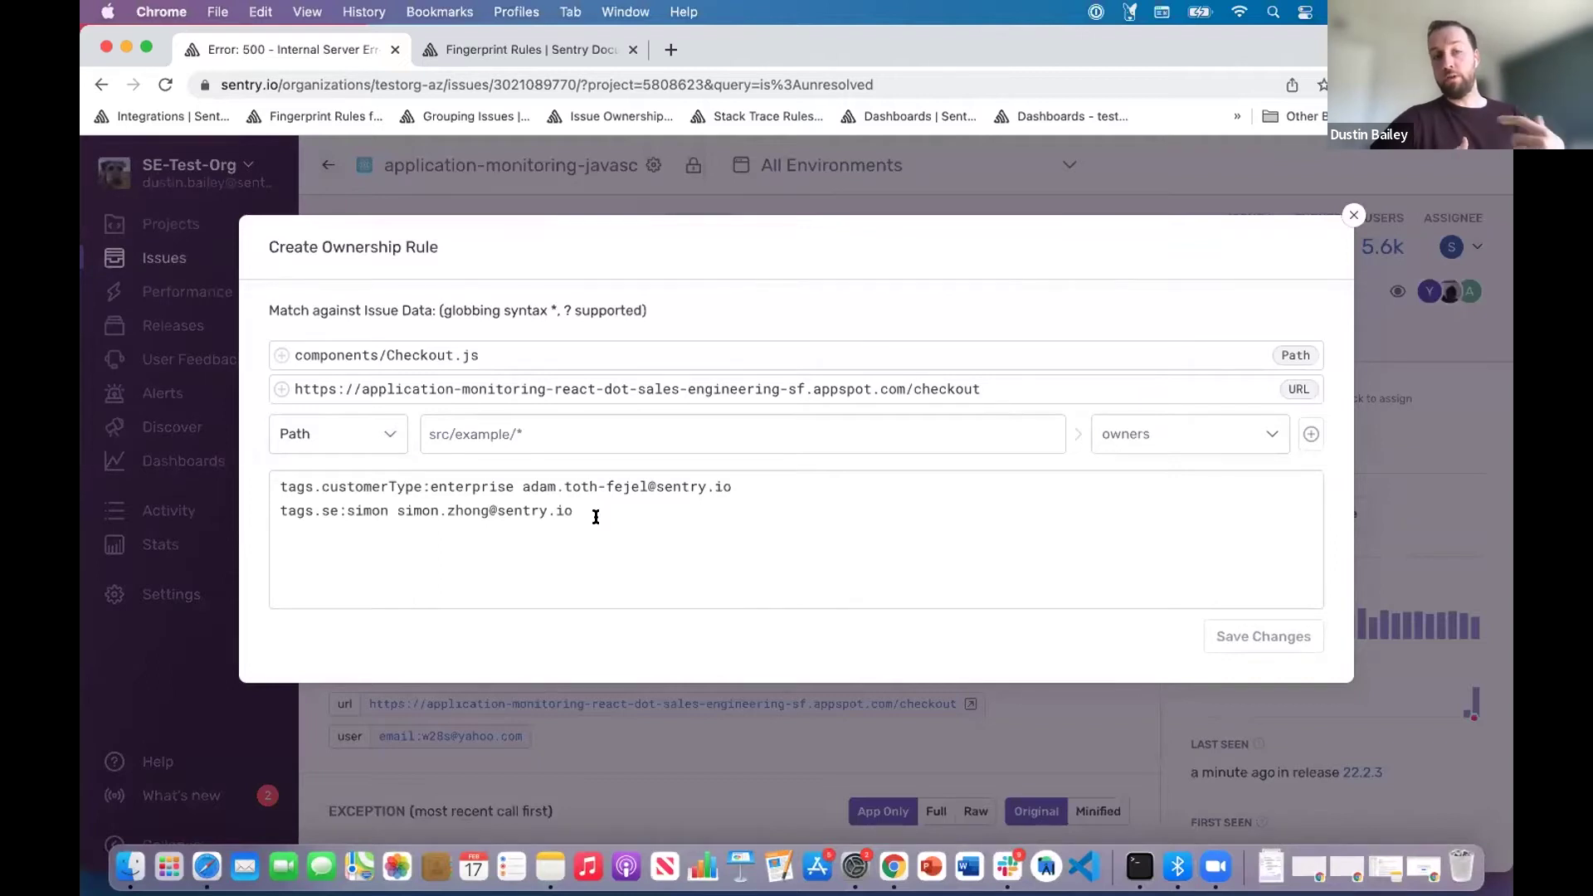
pyautogui.click(283, 487)
pyautogui.moveTo(429, 488); pyautogui.dragTo(260, 490)
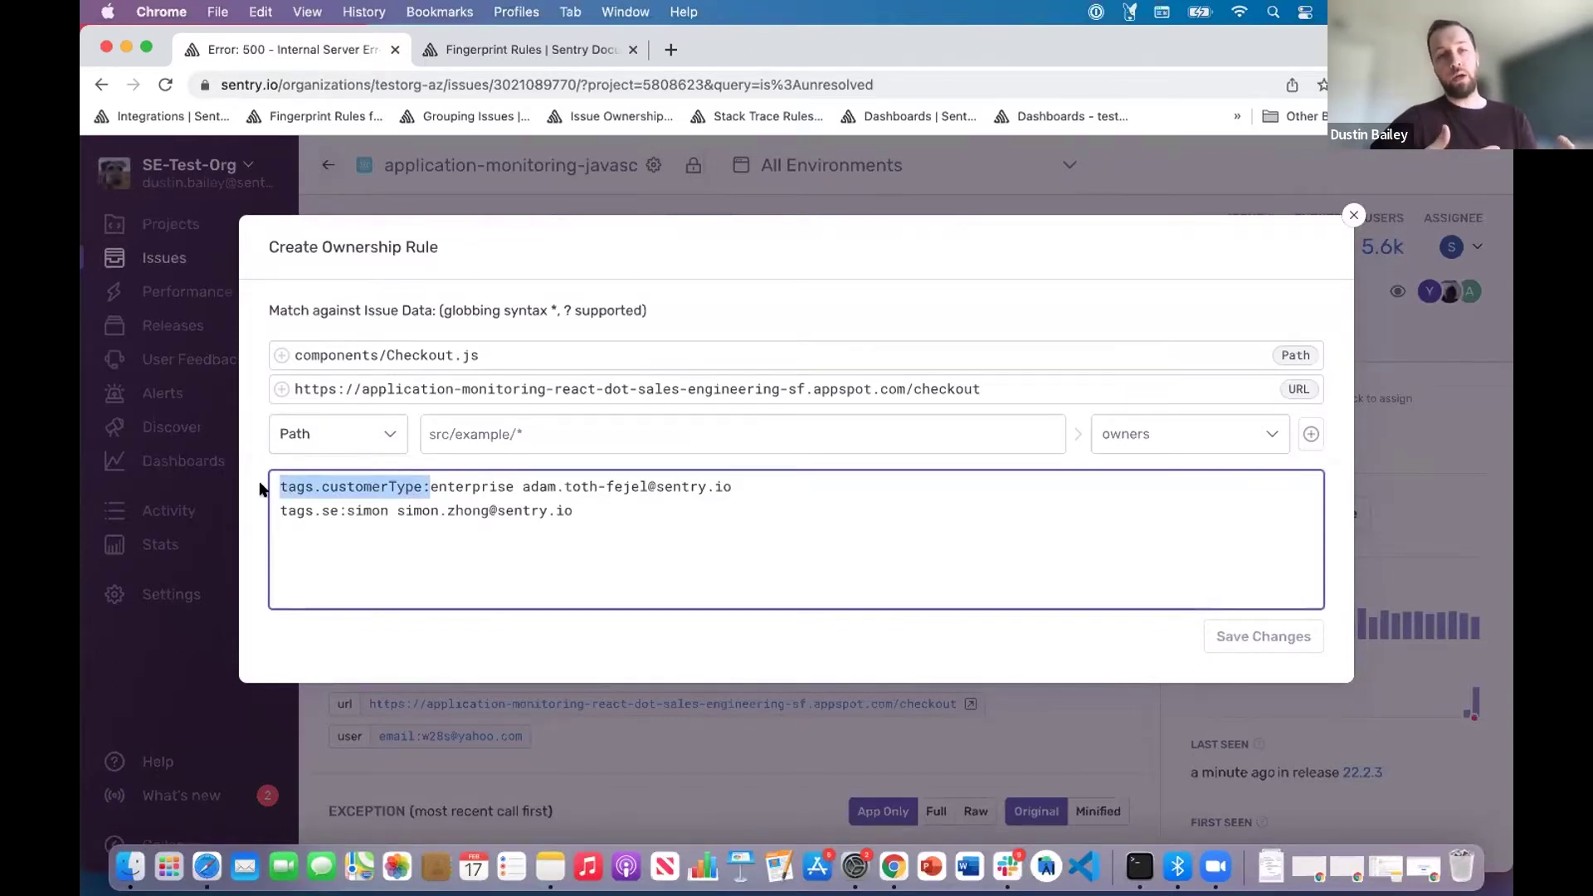
pyautogui.moveTo(752, 486); pyautogui.dragTo(540, 487)
pyautogui.click(349, 431)
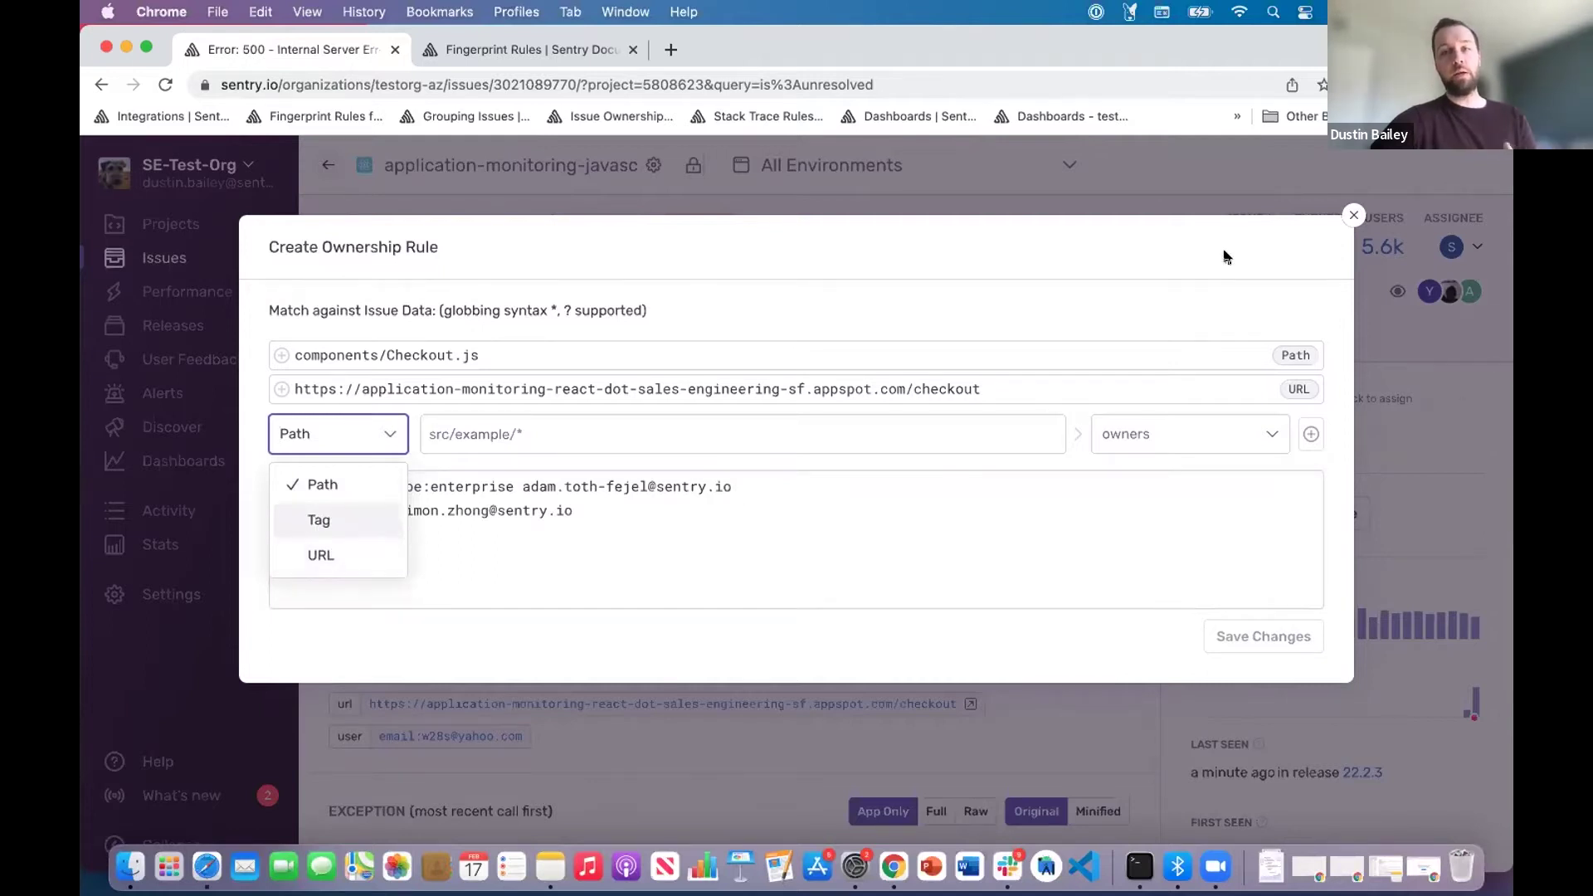
pyautogui.click(1353, 215)
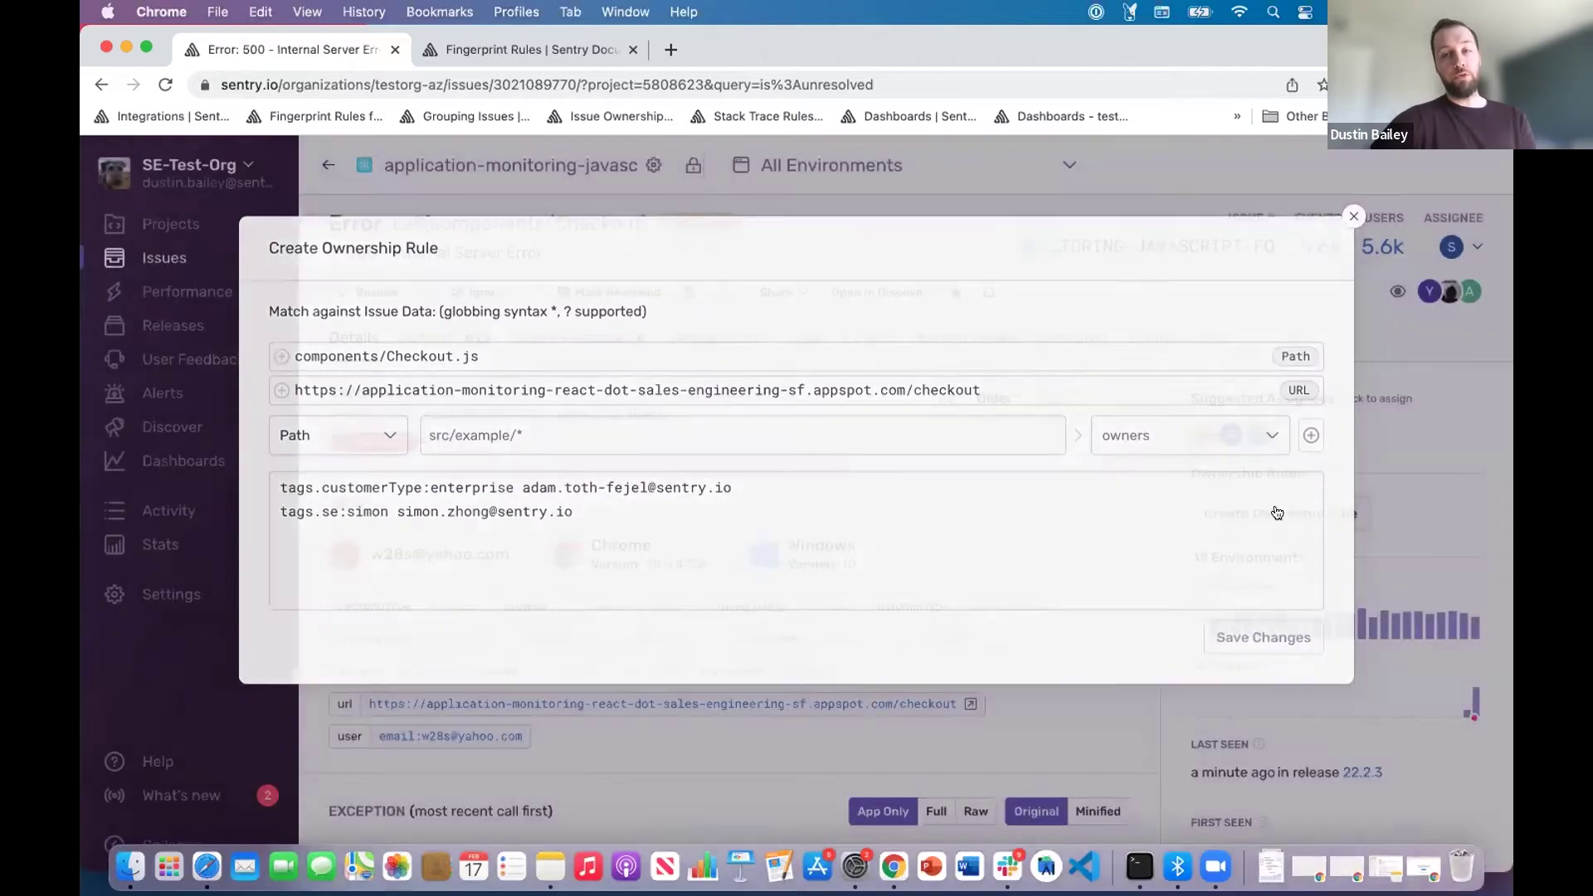
# - Open the Issue Owners settings of the application-monitoring-javascript project
pyautogui.click(651, 165)
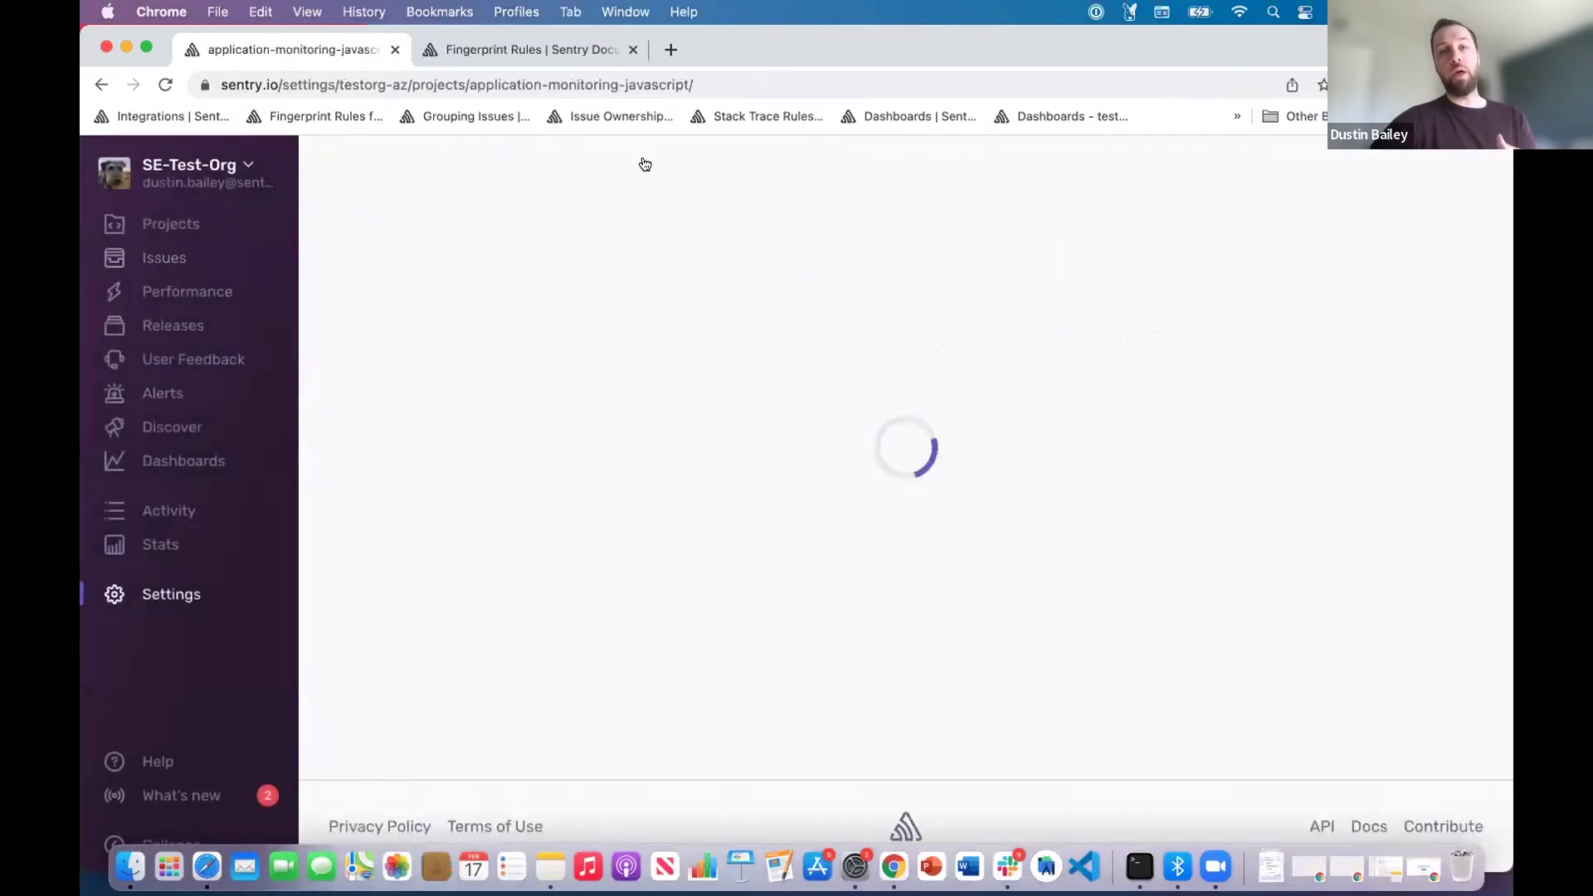
pyautogui.moveTo(645, 164)
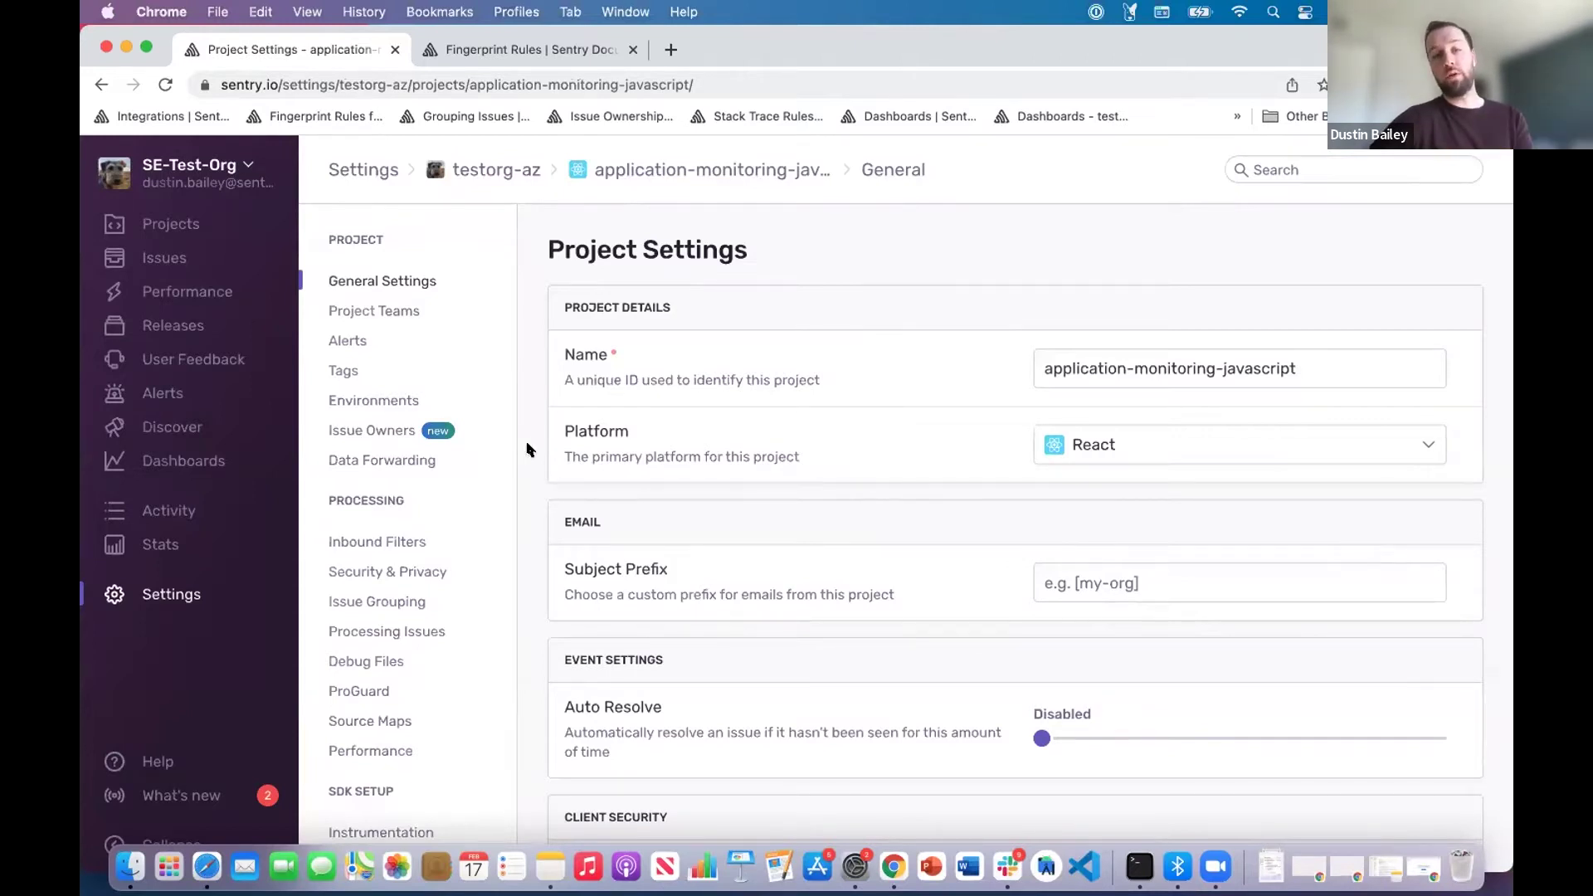
pyautogui.scroll(-2, 526, 449)
pyautogui.scroll(2, 526, 449)
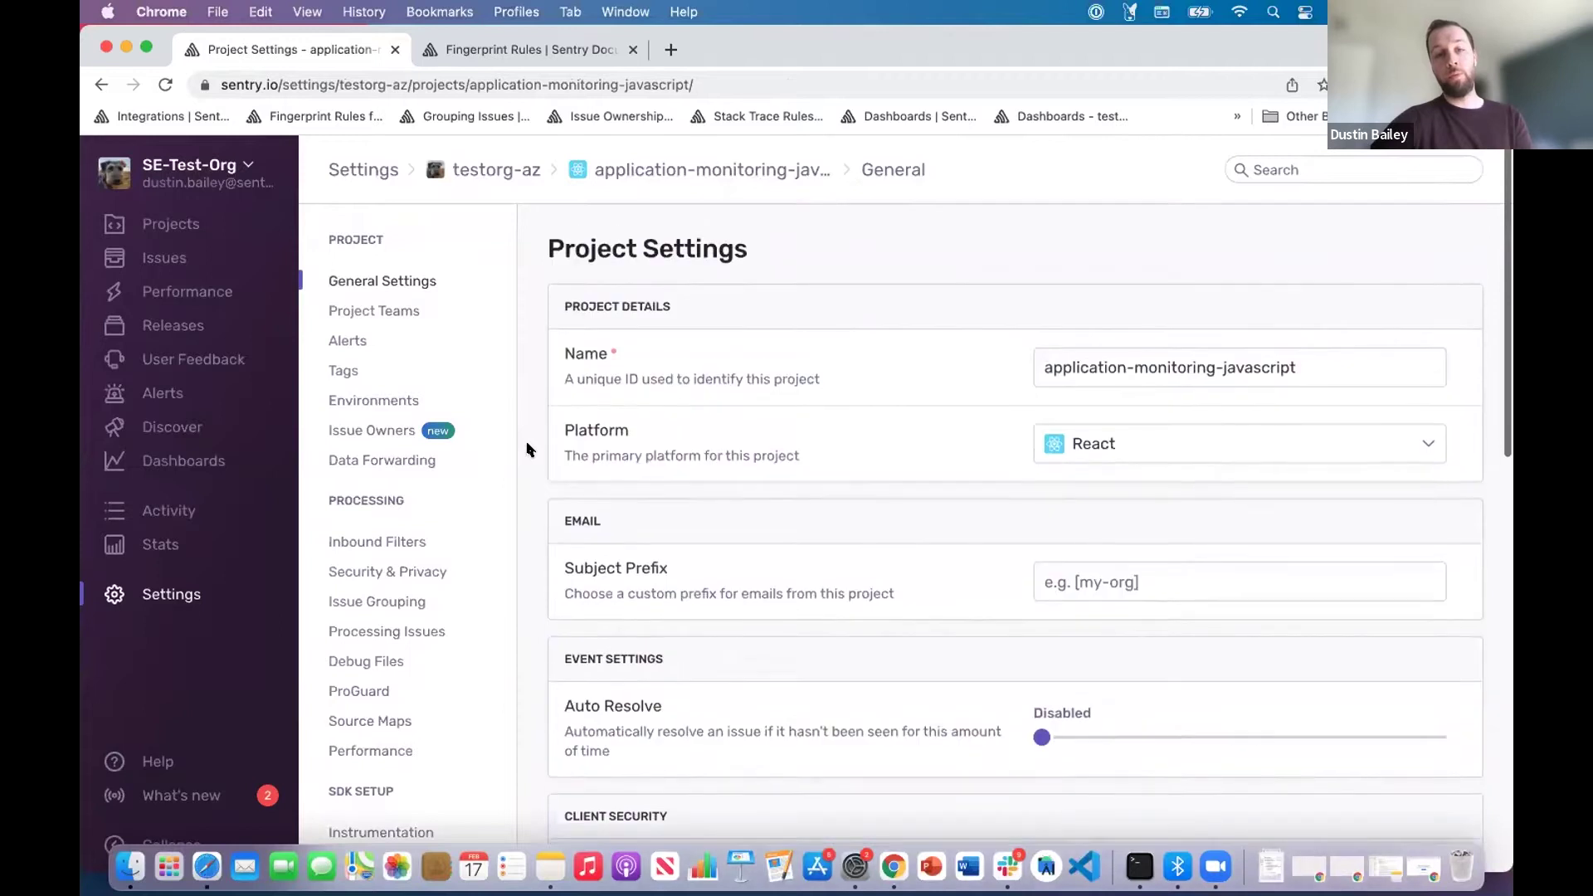
pyautogui.click(370, 430)
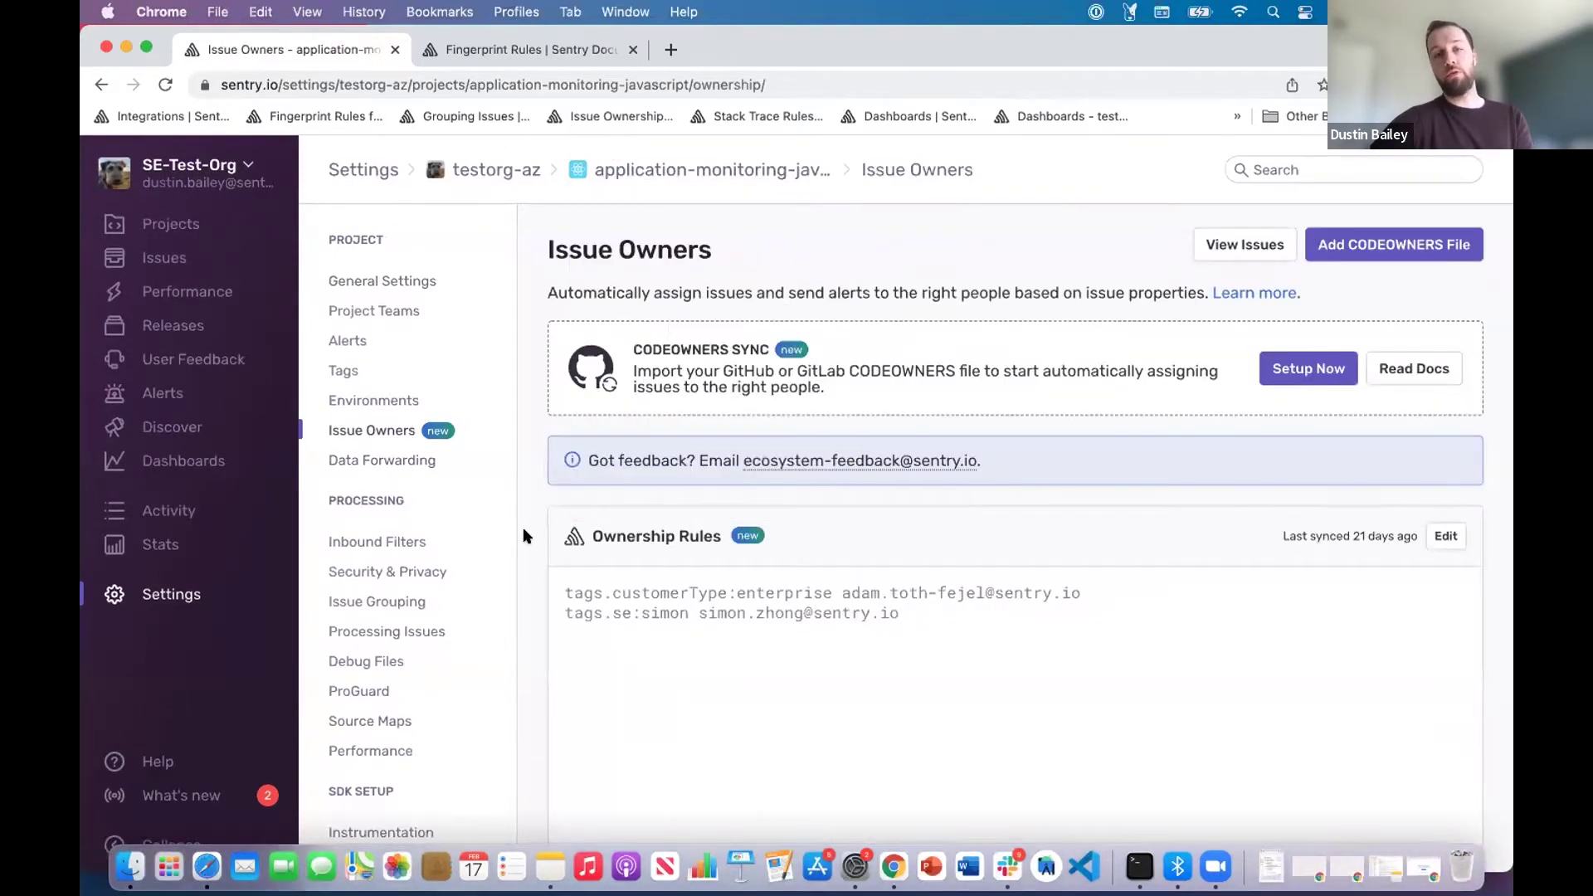
# - Examine the project's ownership rules, the synced CODEOWNERS entries and the automatic issue assignment options
pyautogui.scroll(-5, 523, 535)
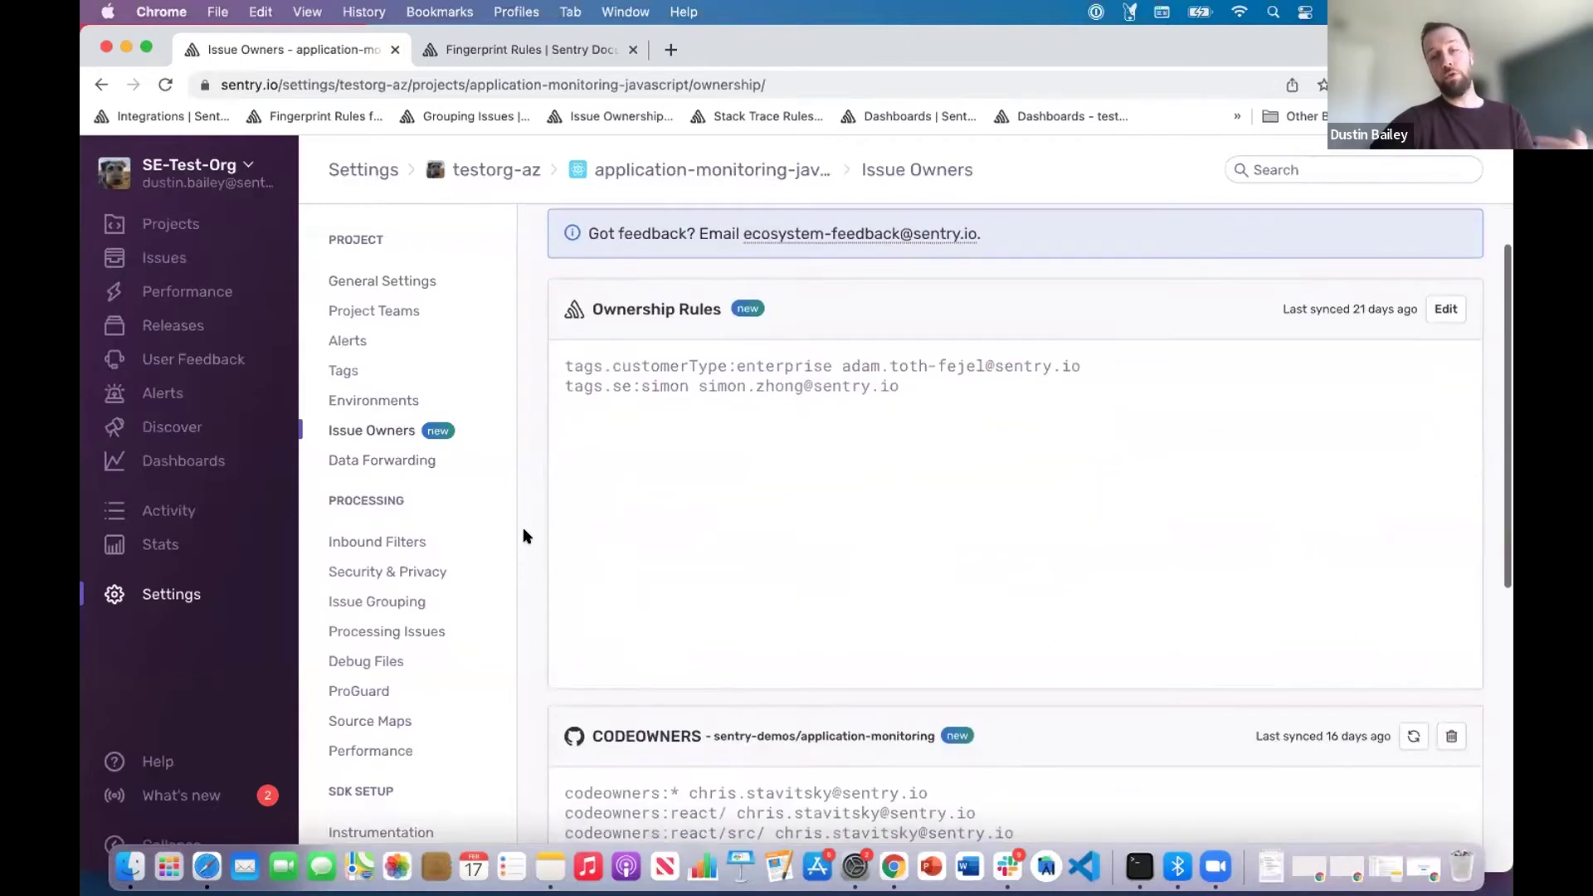
pyautogui.scroll(-5, 524, 535)
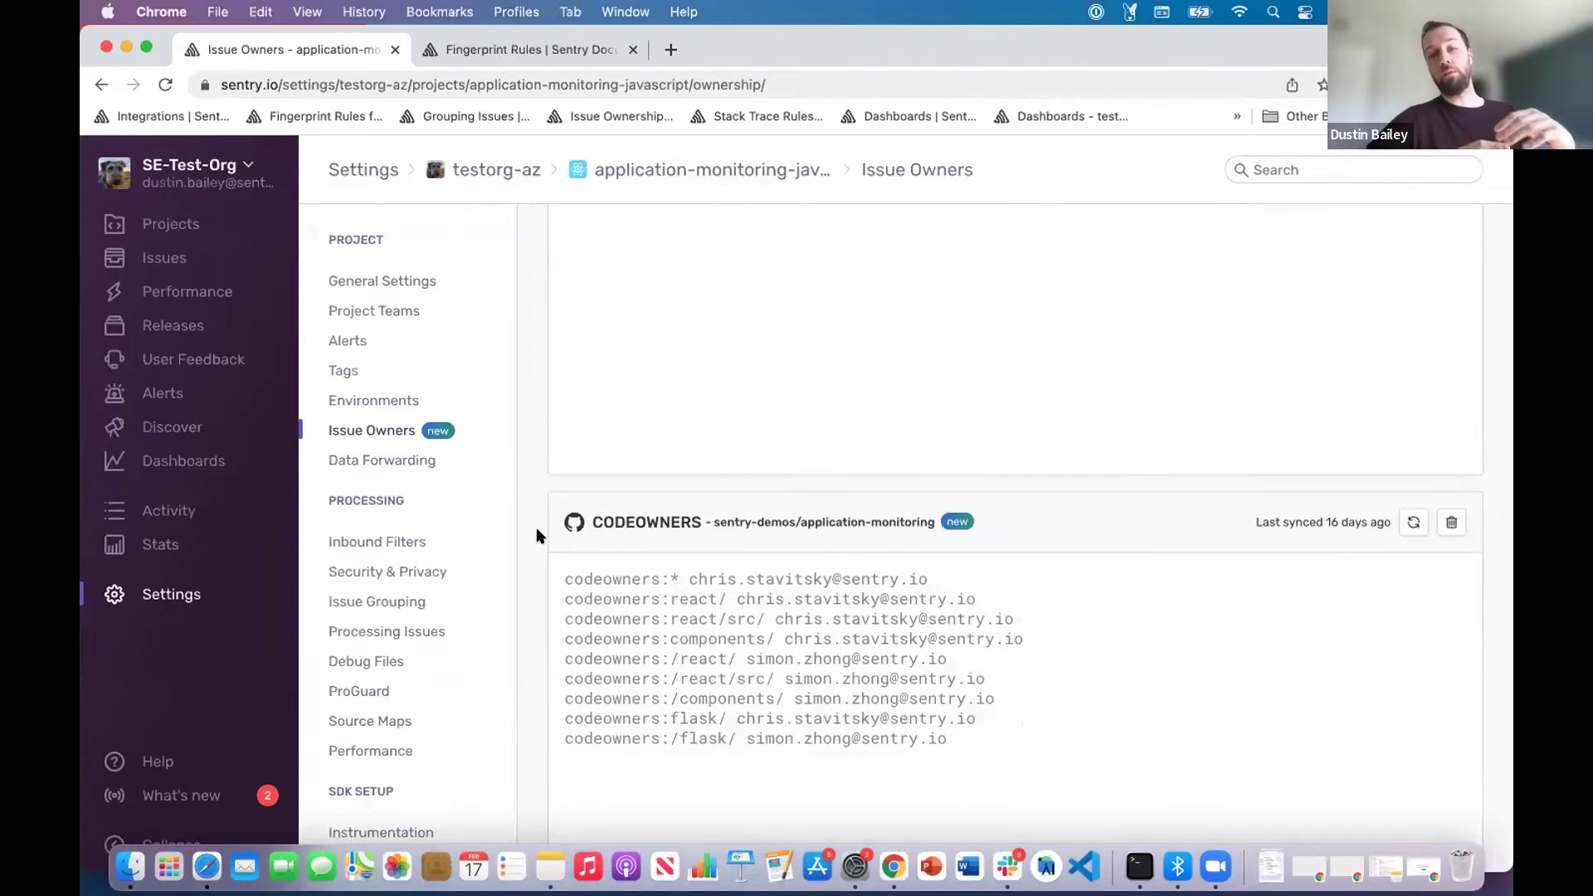
pyautogui.scroll(-2, 537, 537)
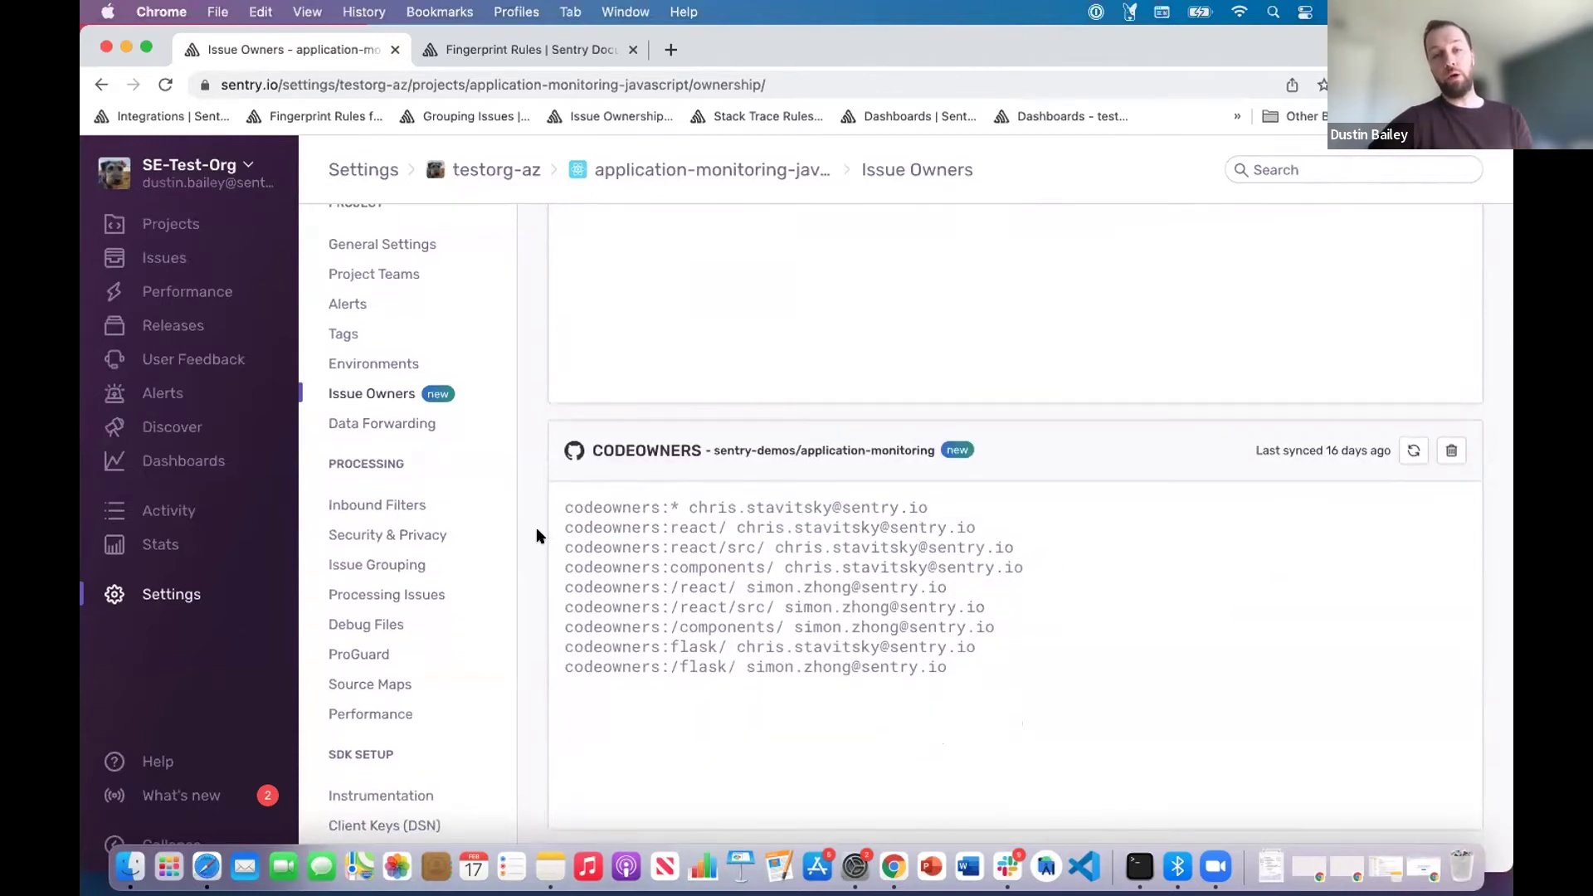
pyautogui.scroll(-8, 539, 535)
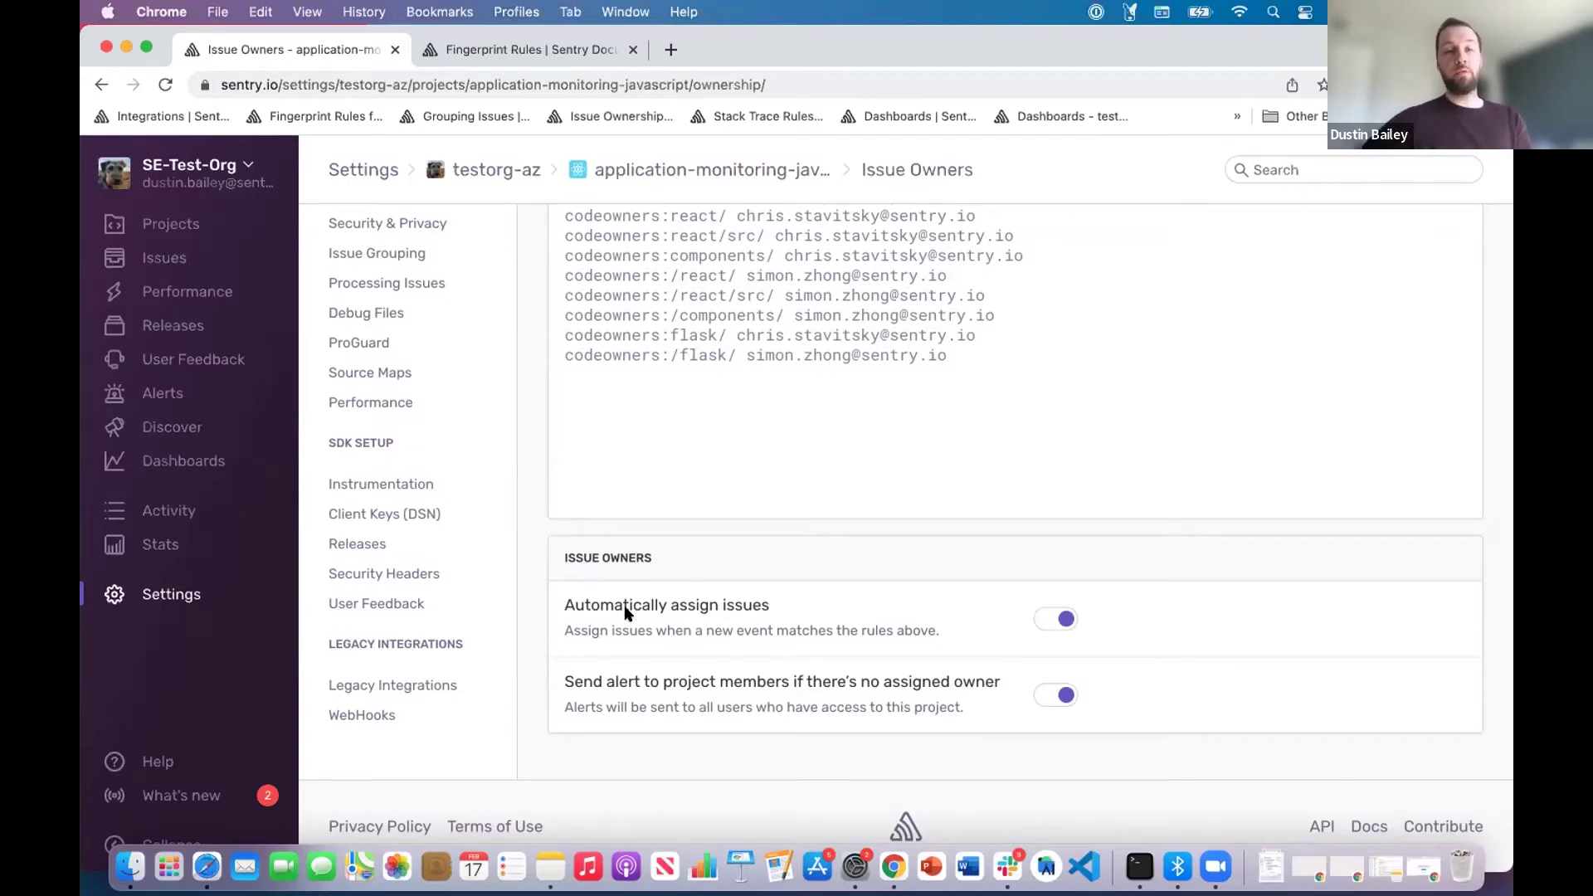
pyautogui.scroll(5, 624, 612)
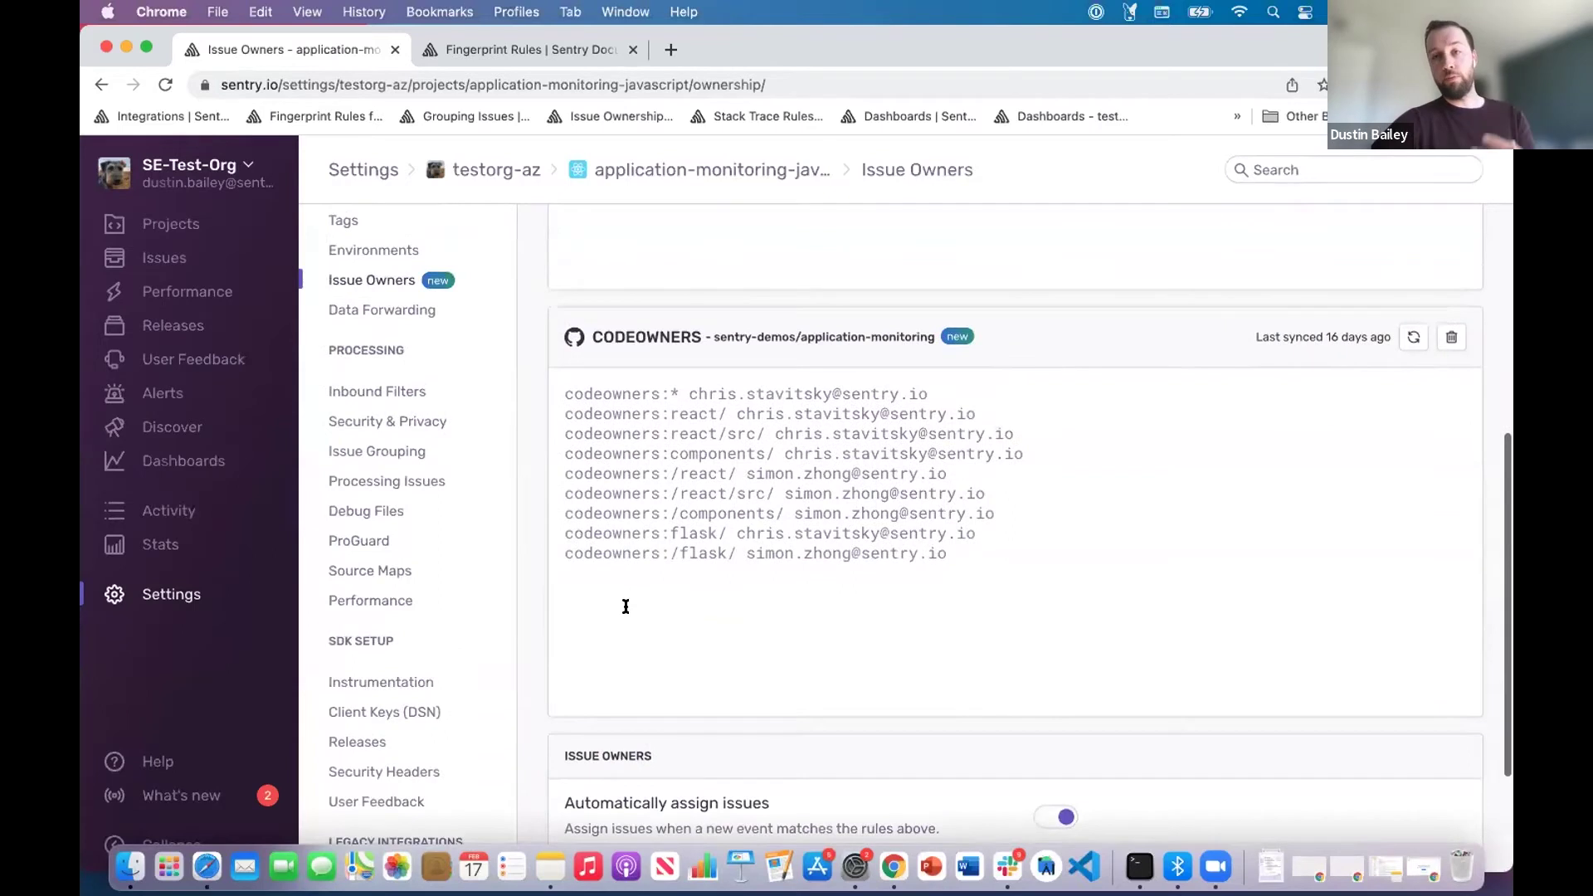
pyautogui.scroll(5, 626, 607)
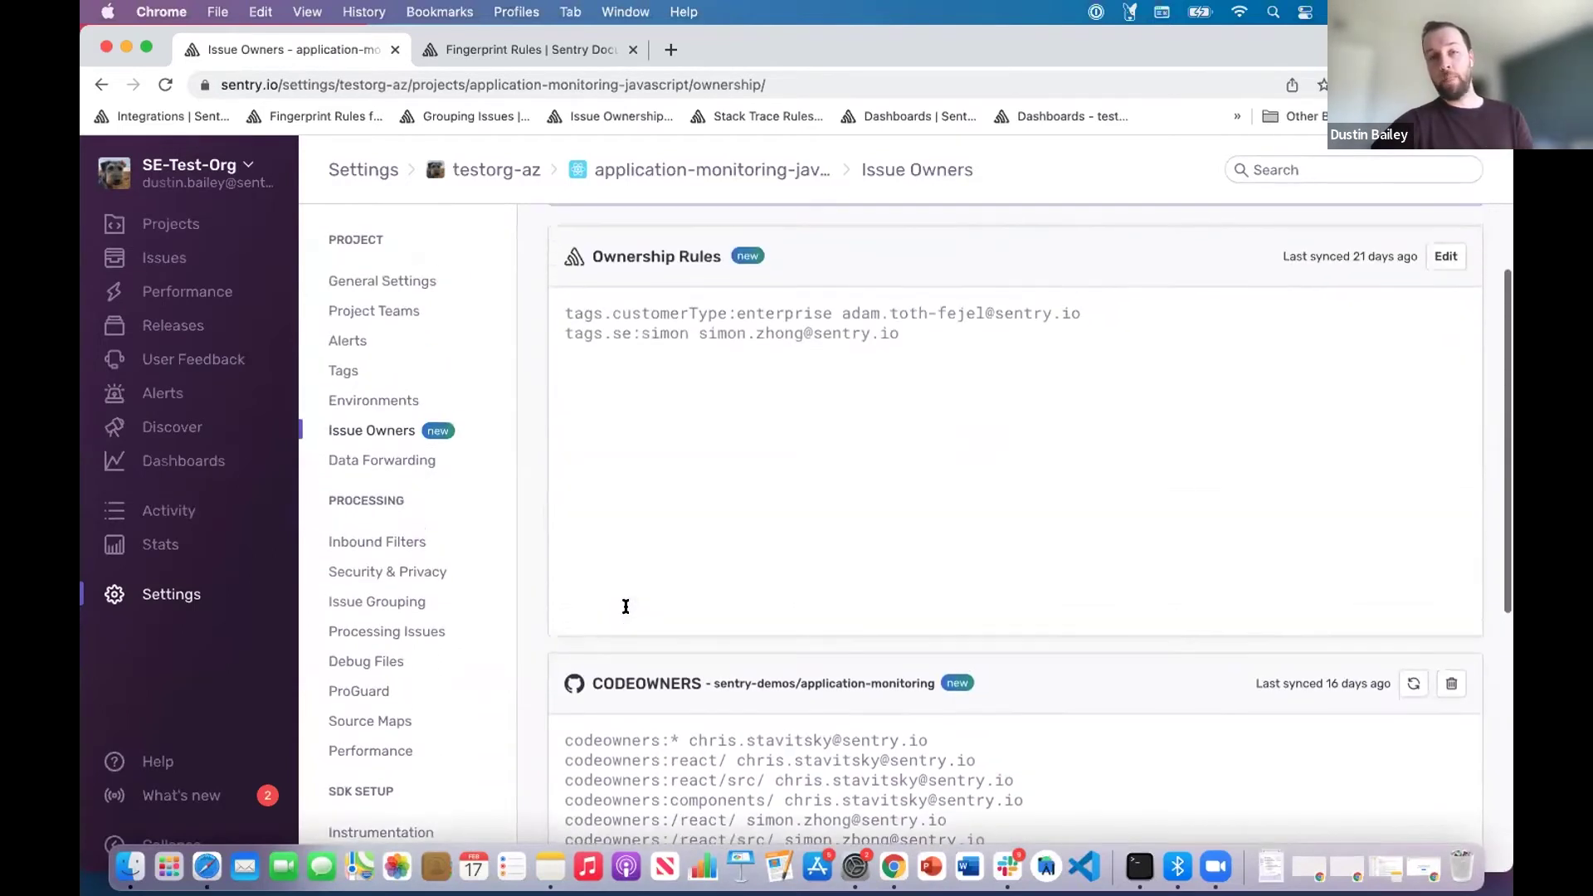
pyautogui.scroll(2, 523, 391)
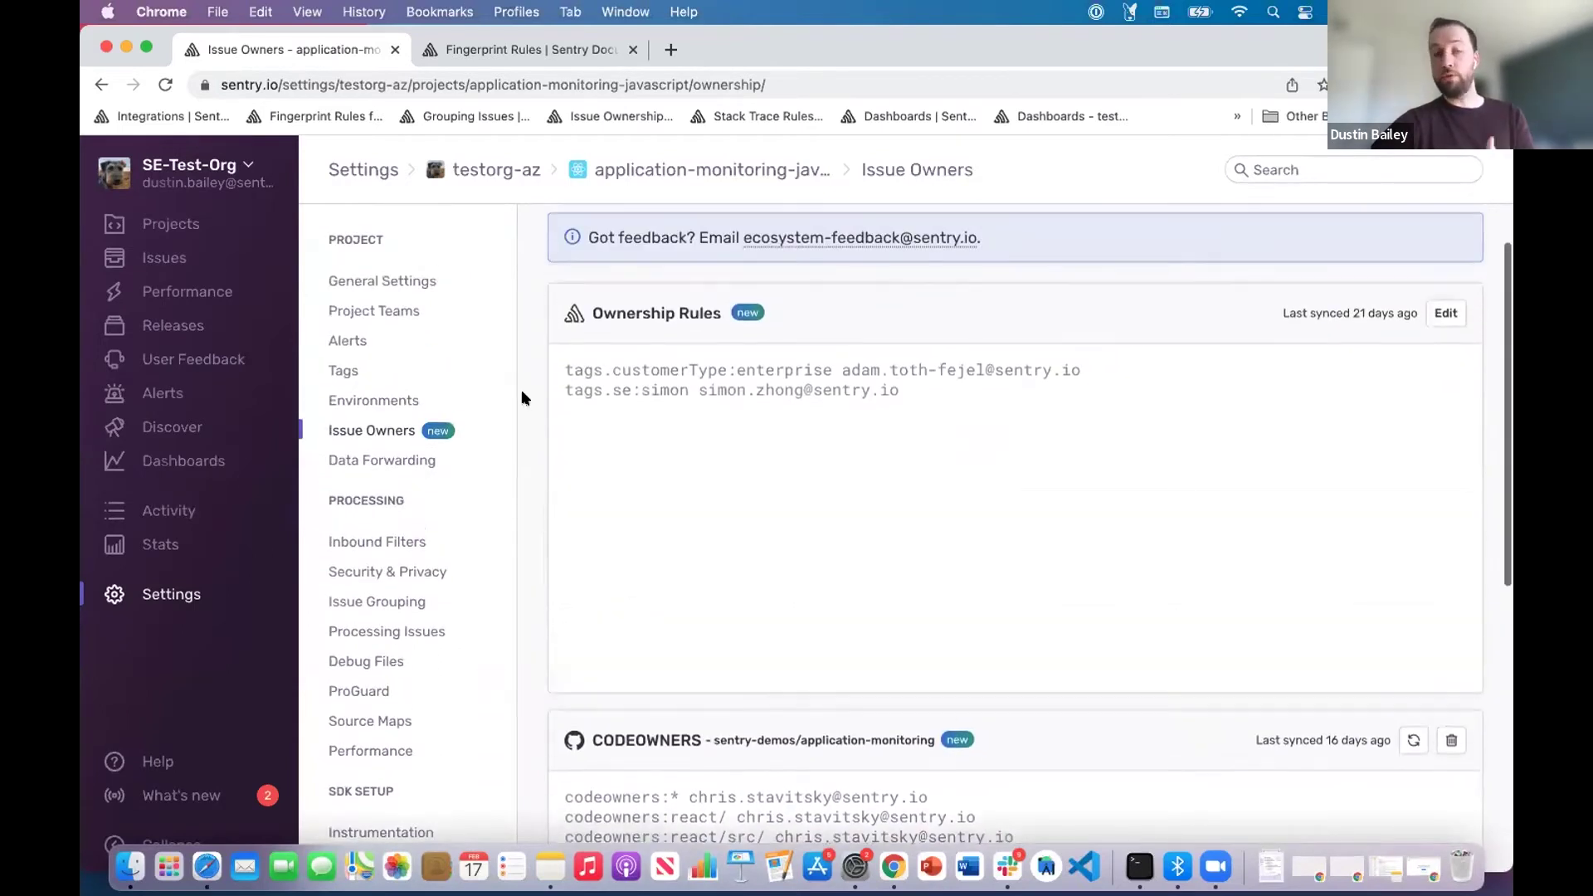
# - Start creating a new alert of type Issues for the application-monitoring-javascript project and proceed to its conditions
pyautogui.click(166, 392)
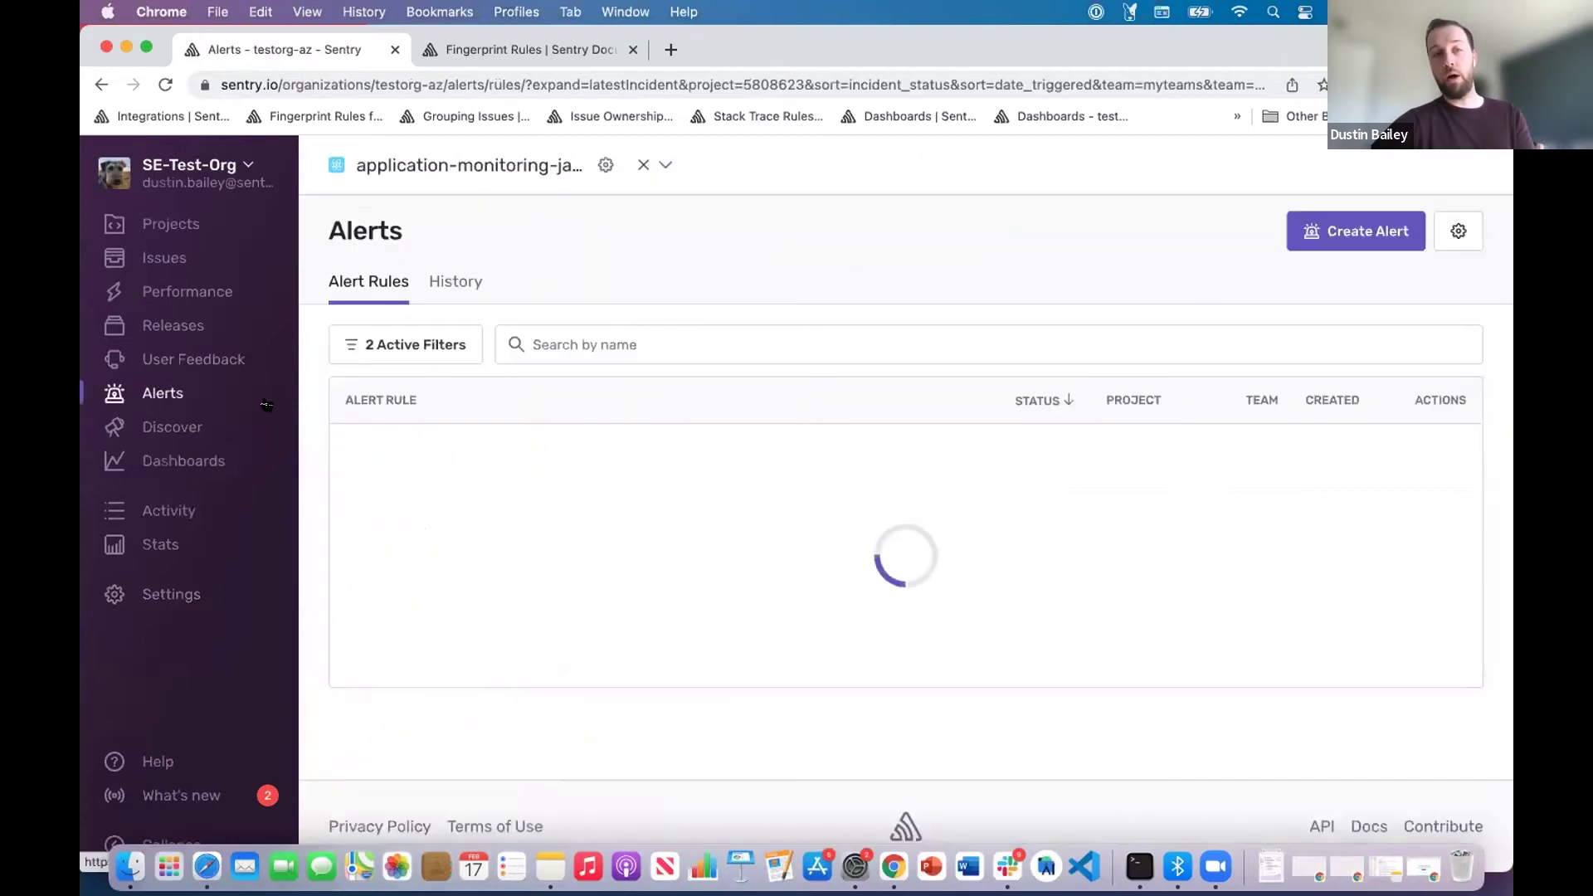
pyautogui.click(1374, 237)
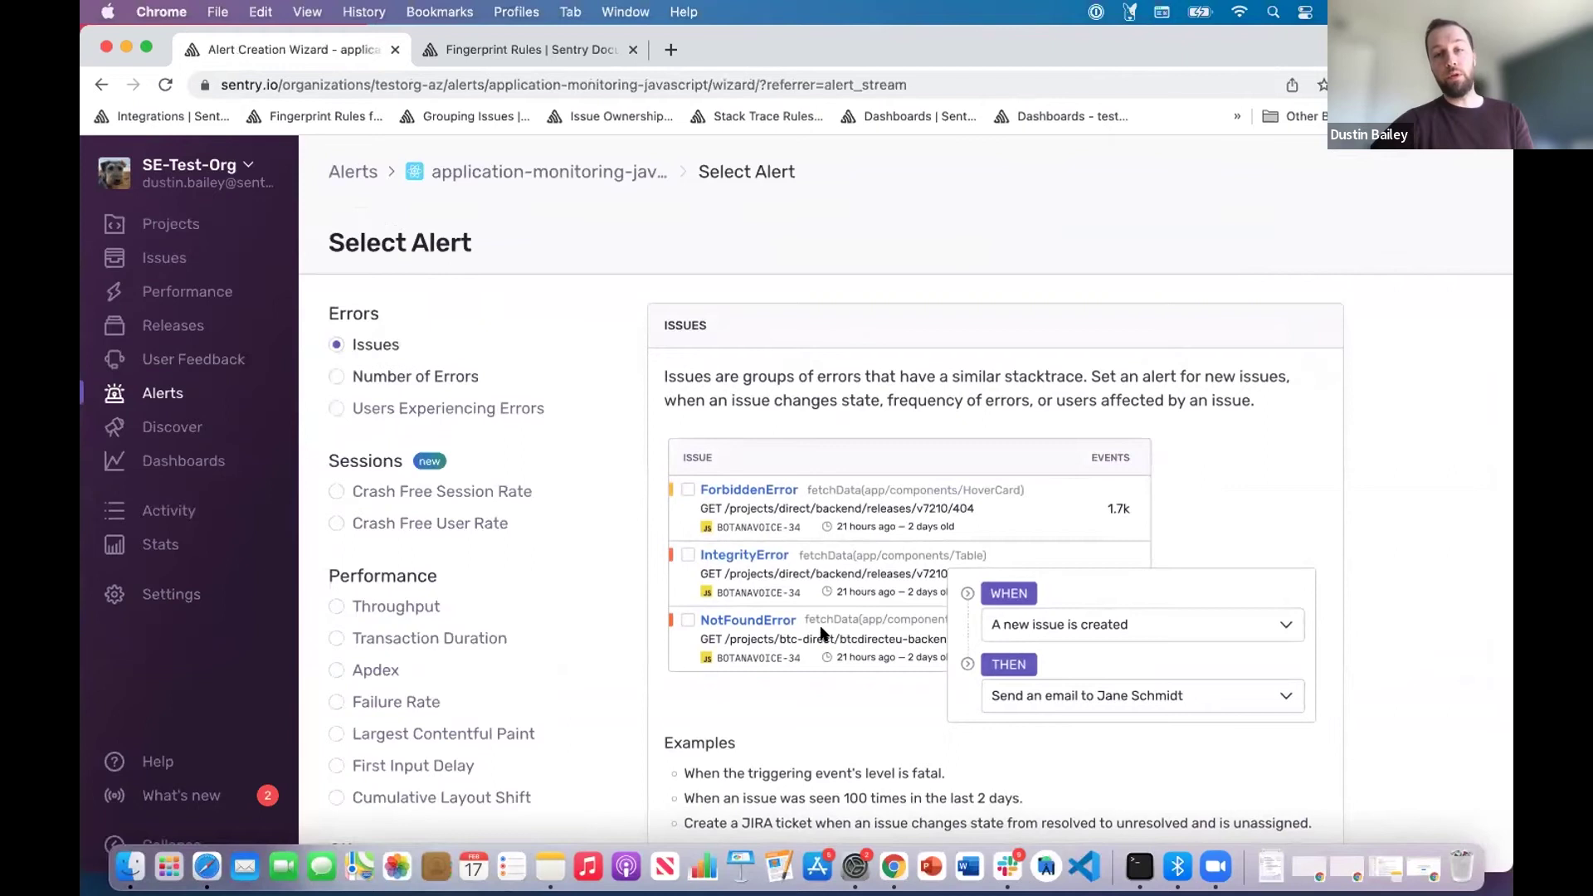
pyautogui.scroll(-3, 1268, 703)
pyautogui.click(1269, 704)
# - Add the trigger "A new issue is created" to the alert rule's conditions
pyautogui.scroll(-3, 557, 601)
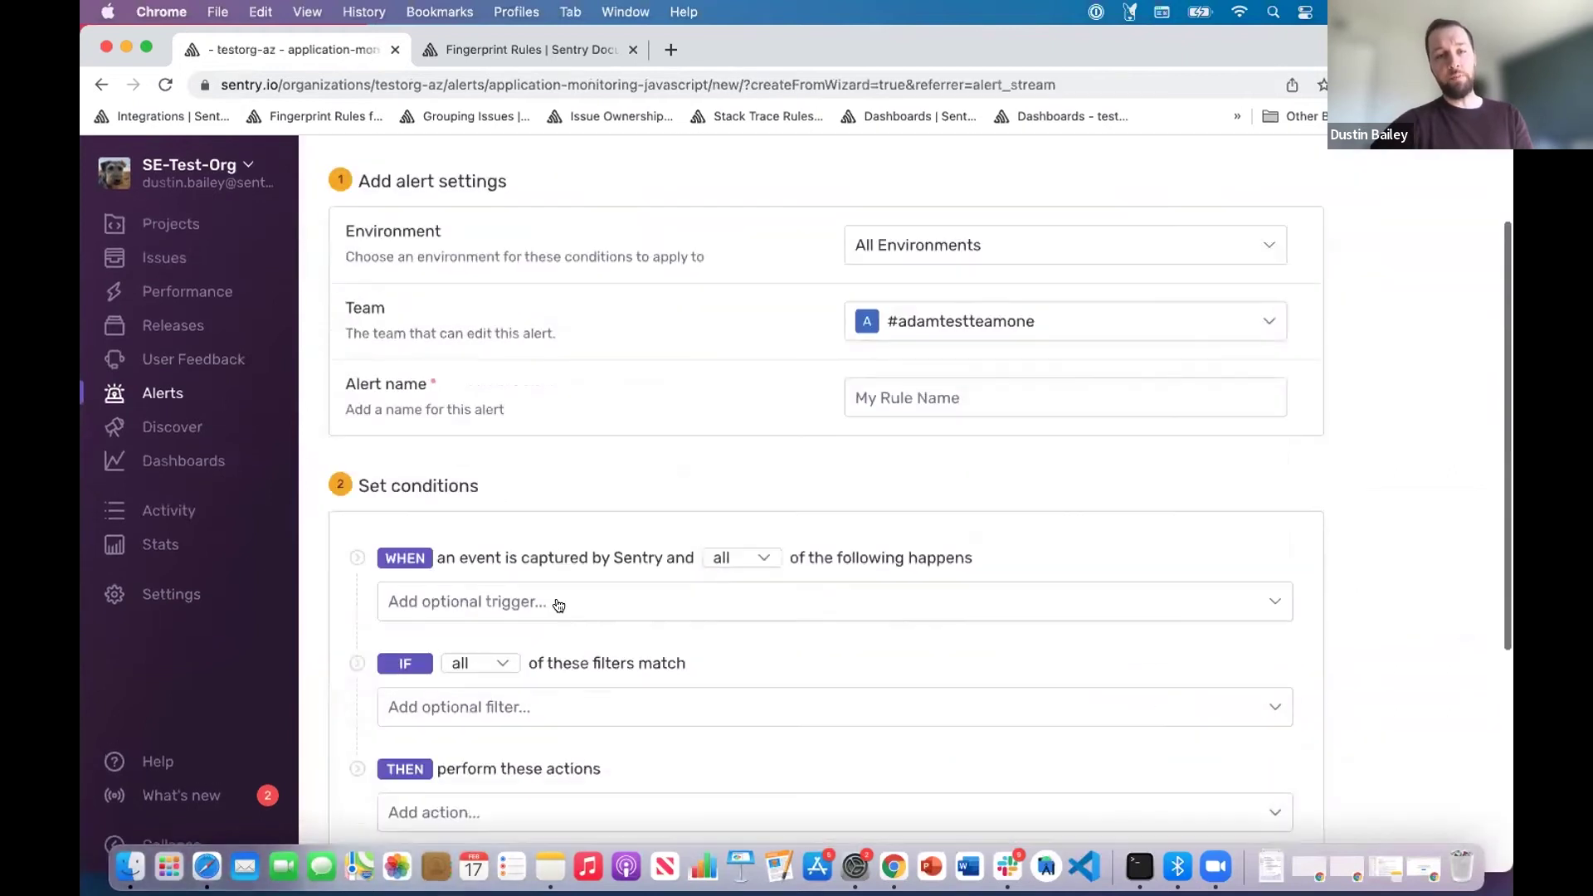
pyautogui.scroll(-1, 462, 683)
pyautogui.click(512, 529)
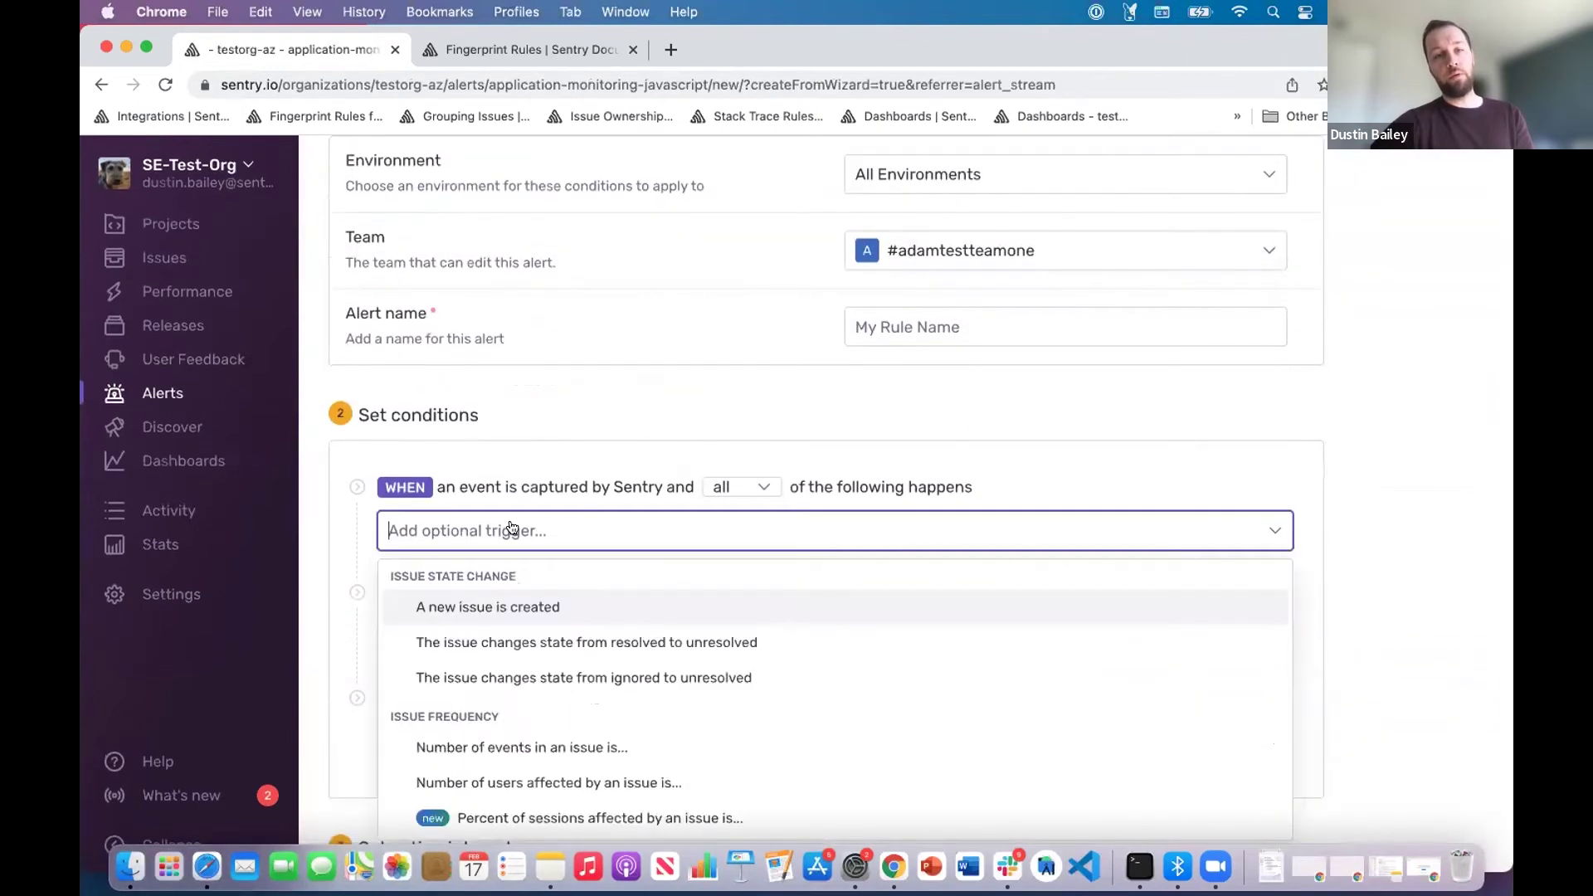
pyautogui.click(491, 605)
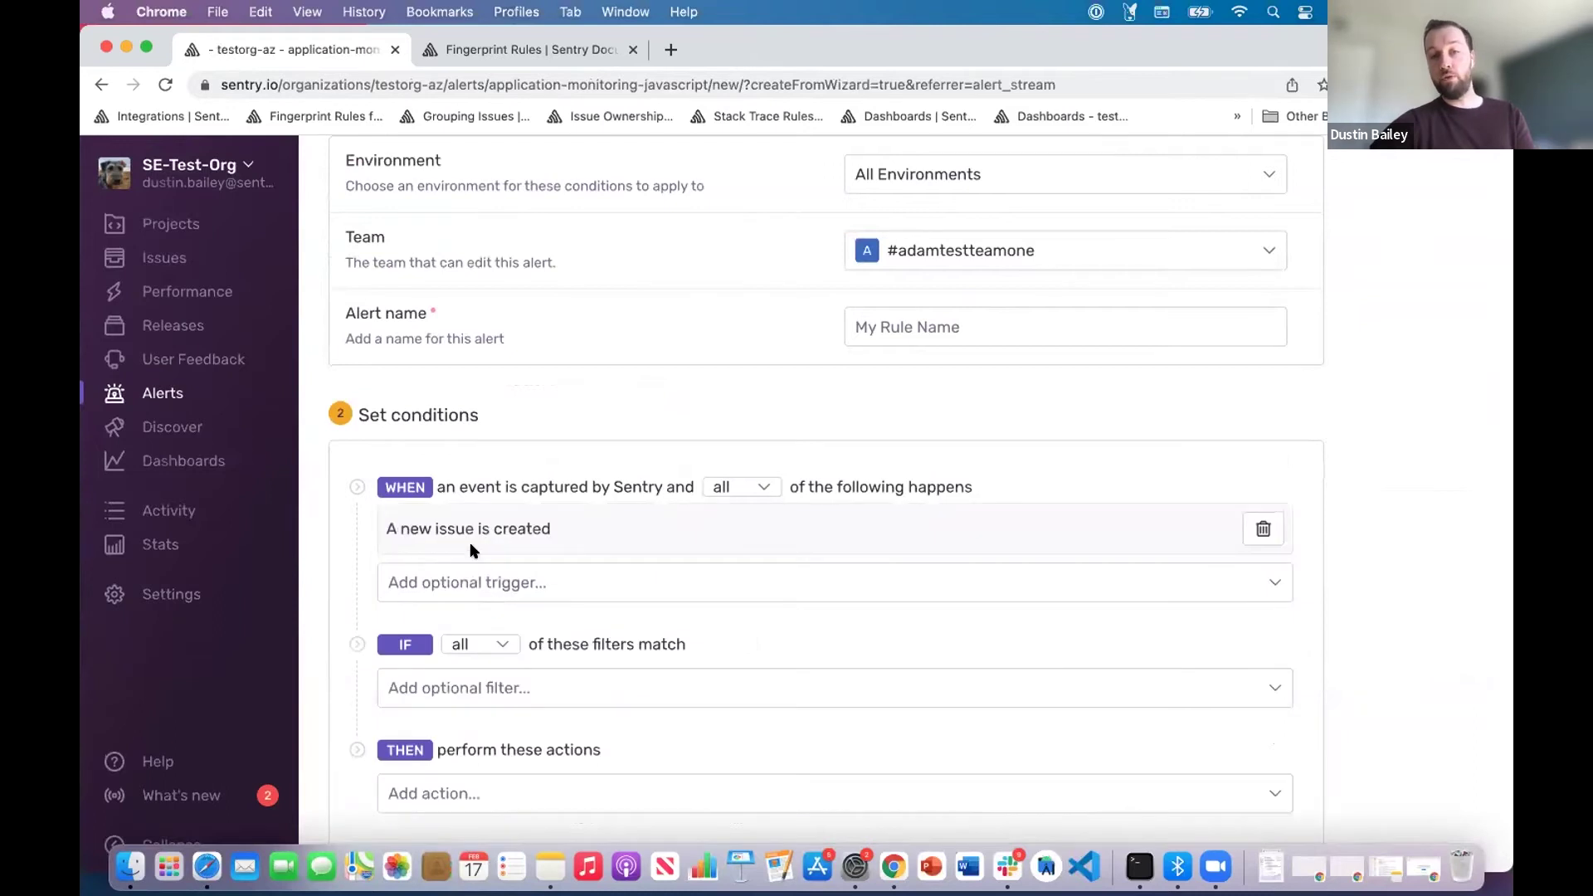
# - Add an event tag filter requiring that customerType contains enterprise
pyautogui.scroll(-2, 449, 631)
pyautogui.click(452, 578)
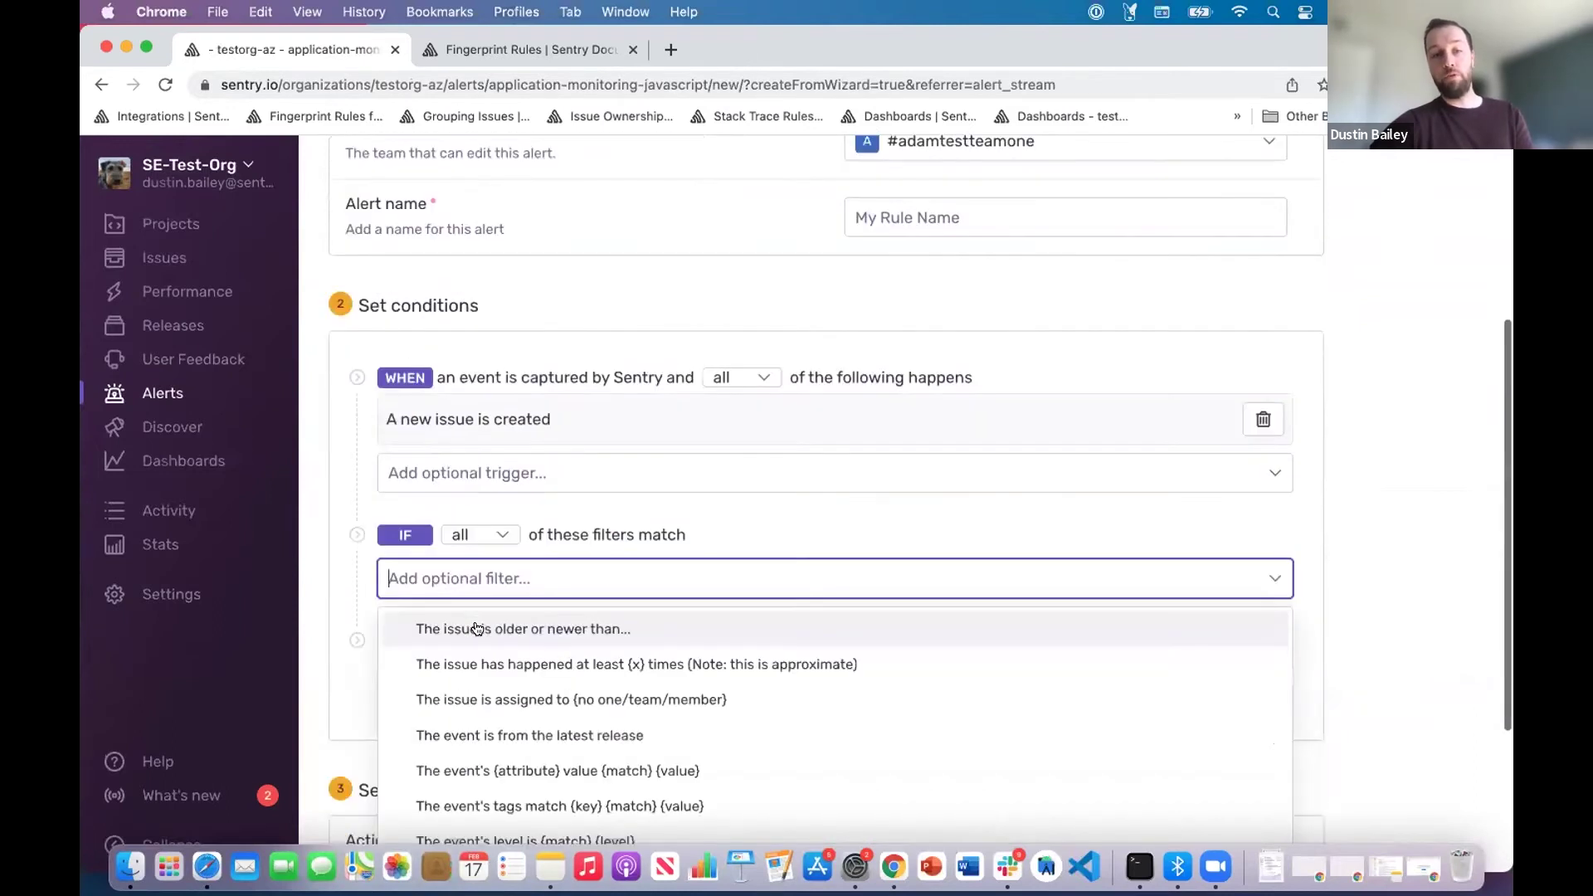
pyautogui.click(425, 805)
pyautogui.click(626, 570)
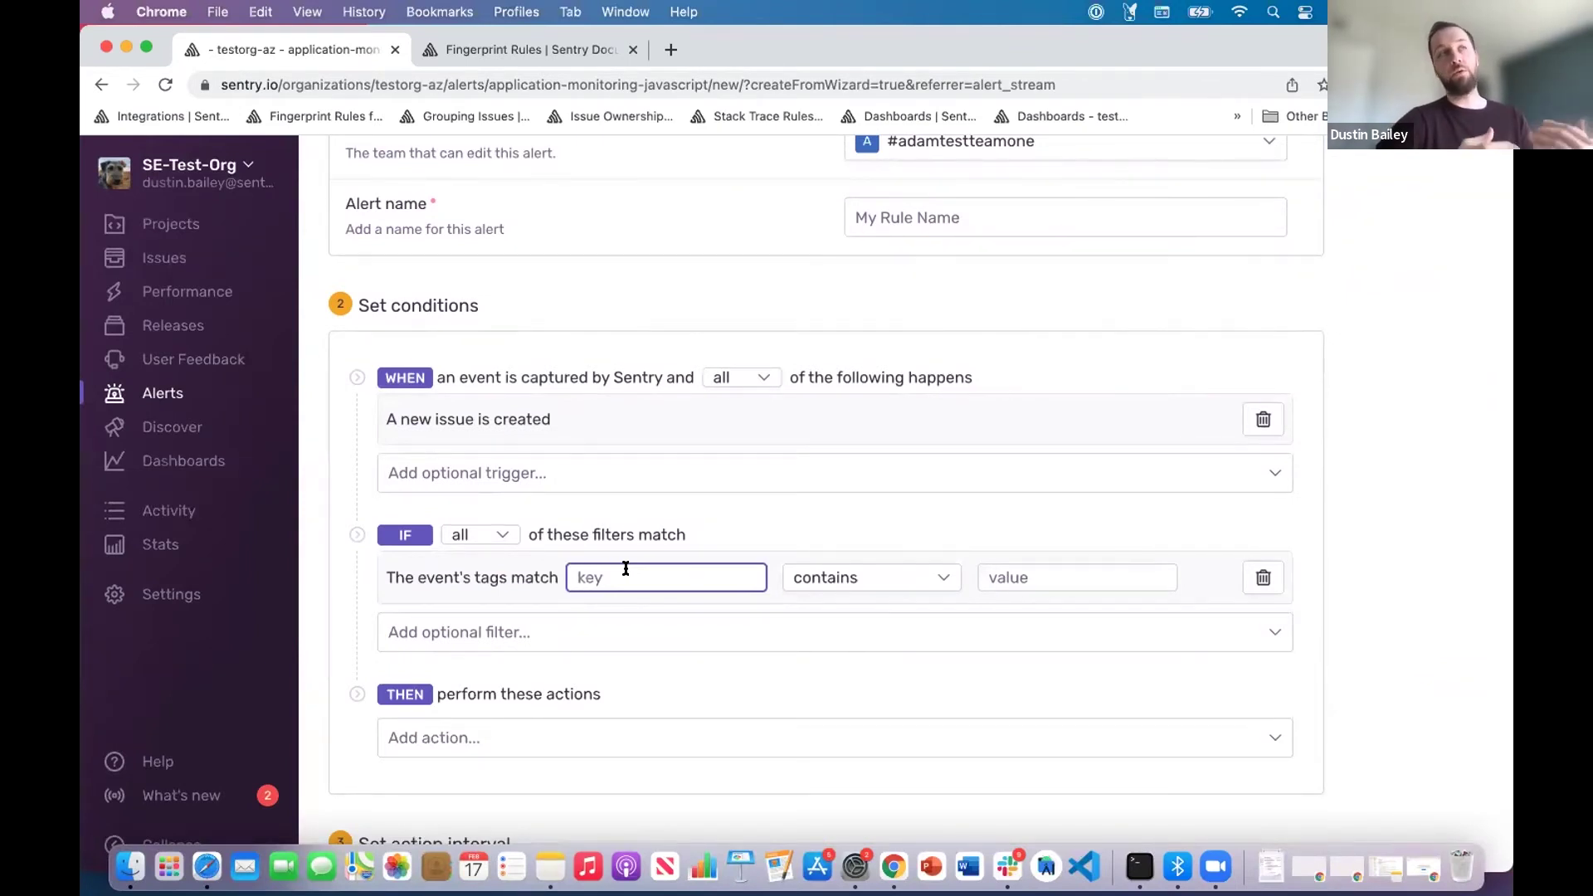
pyautogui.write('custom')
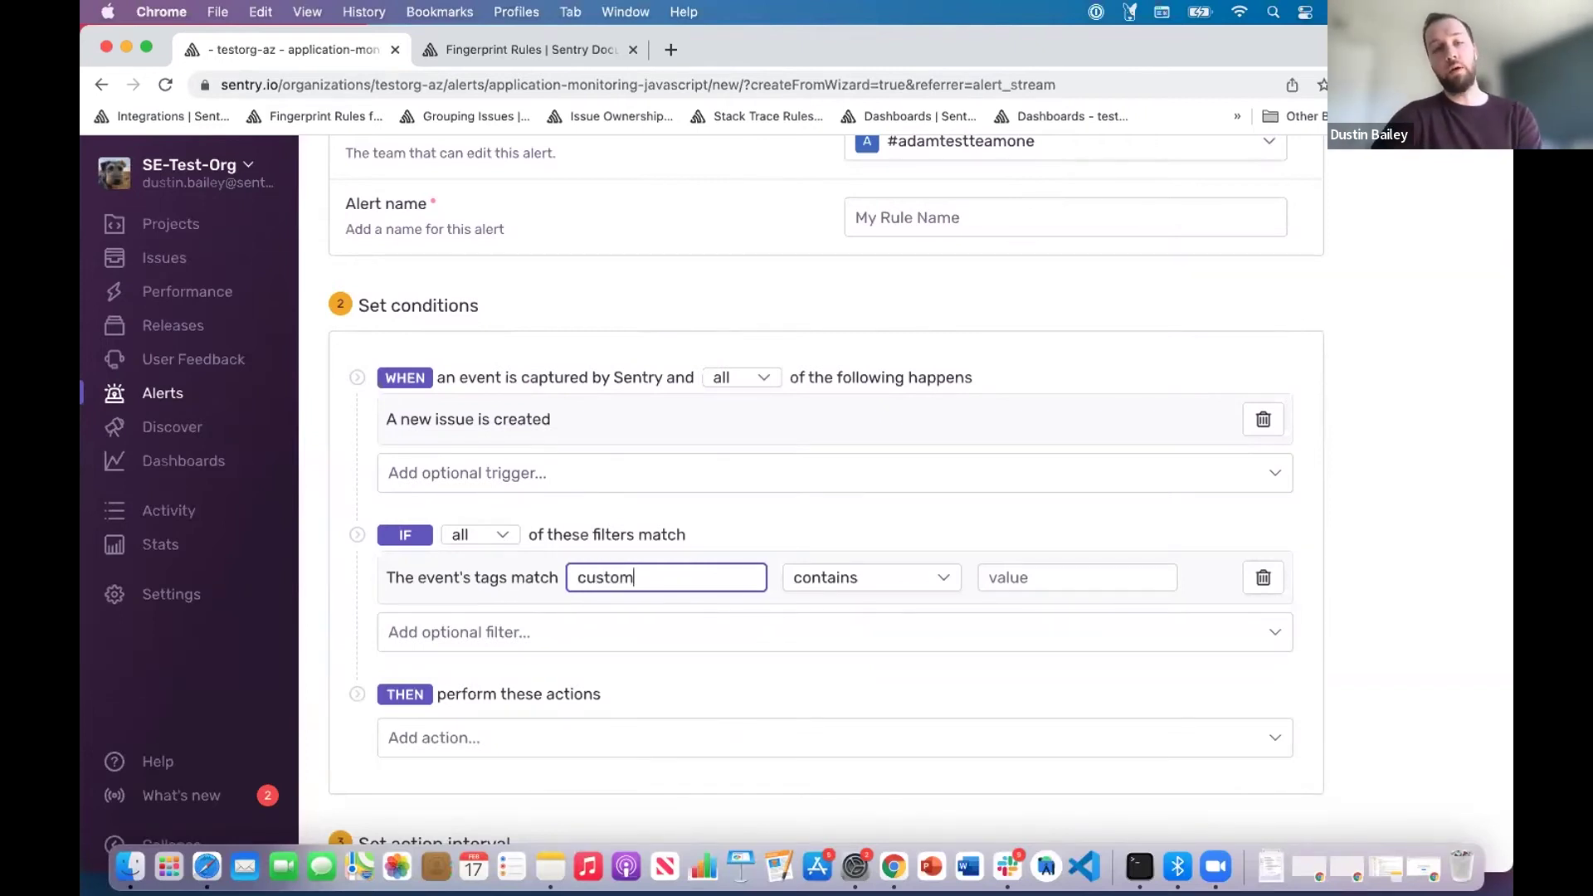
pyautogui.write('erType')
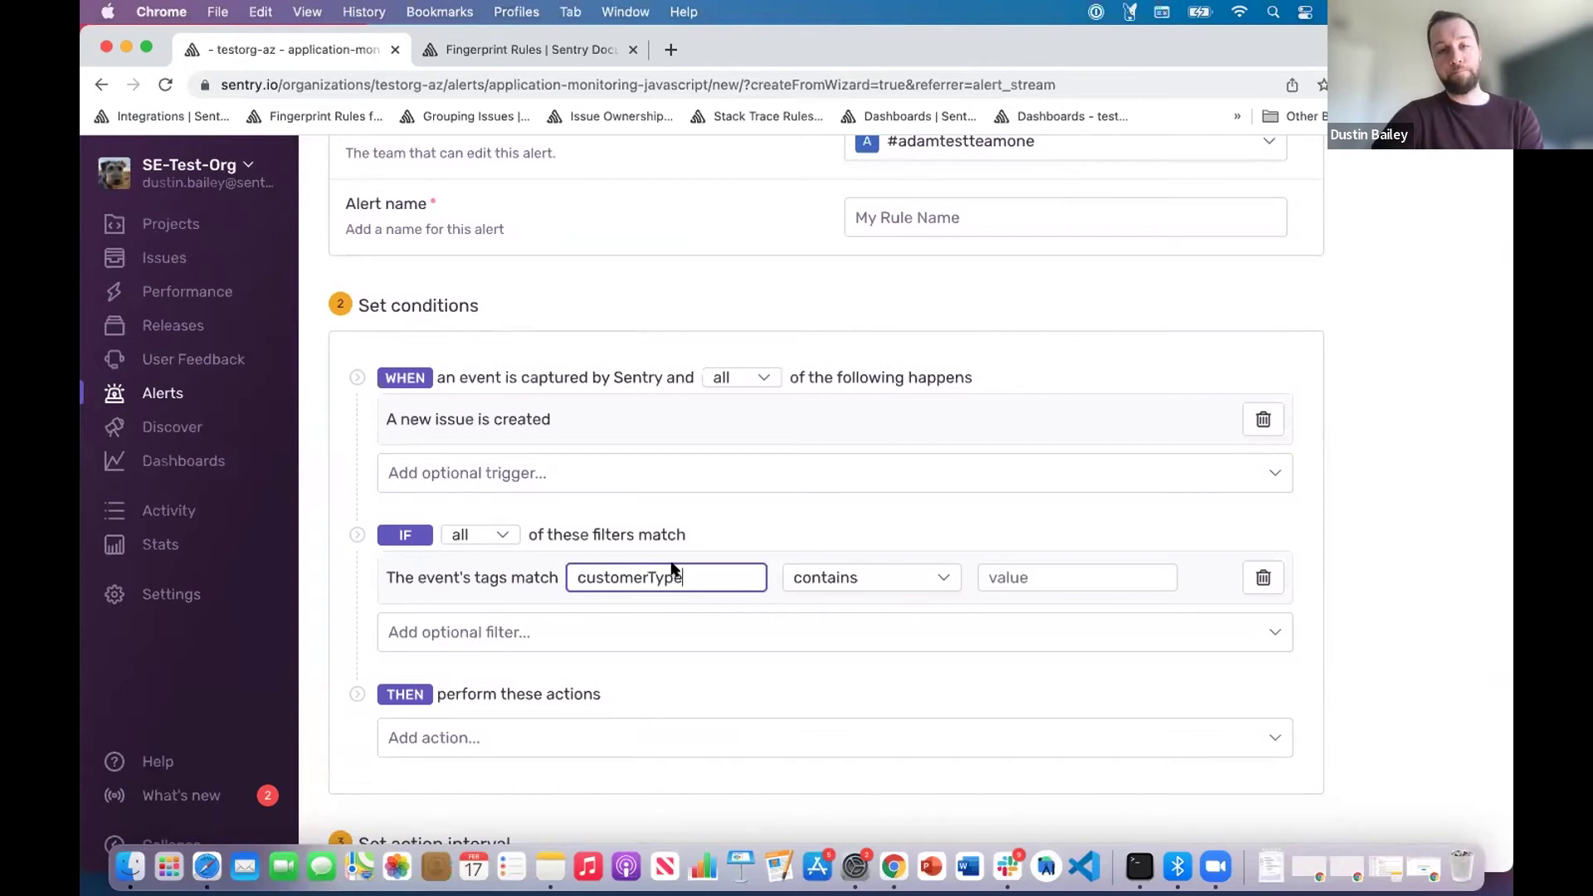
pyautogui.click(1040, 576)
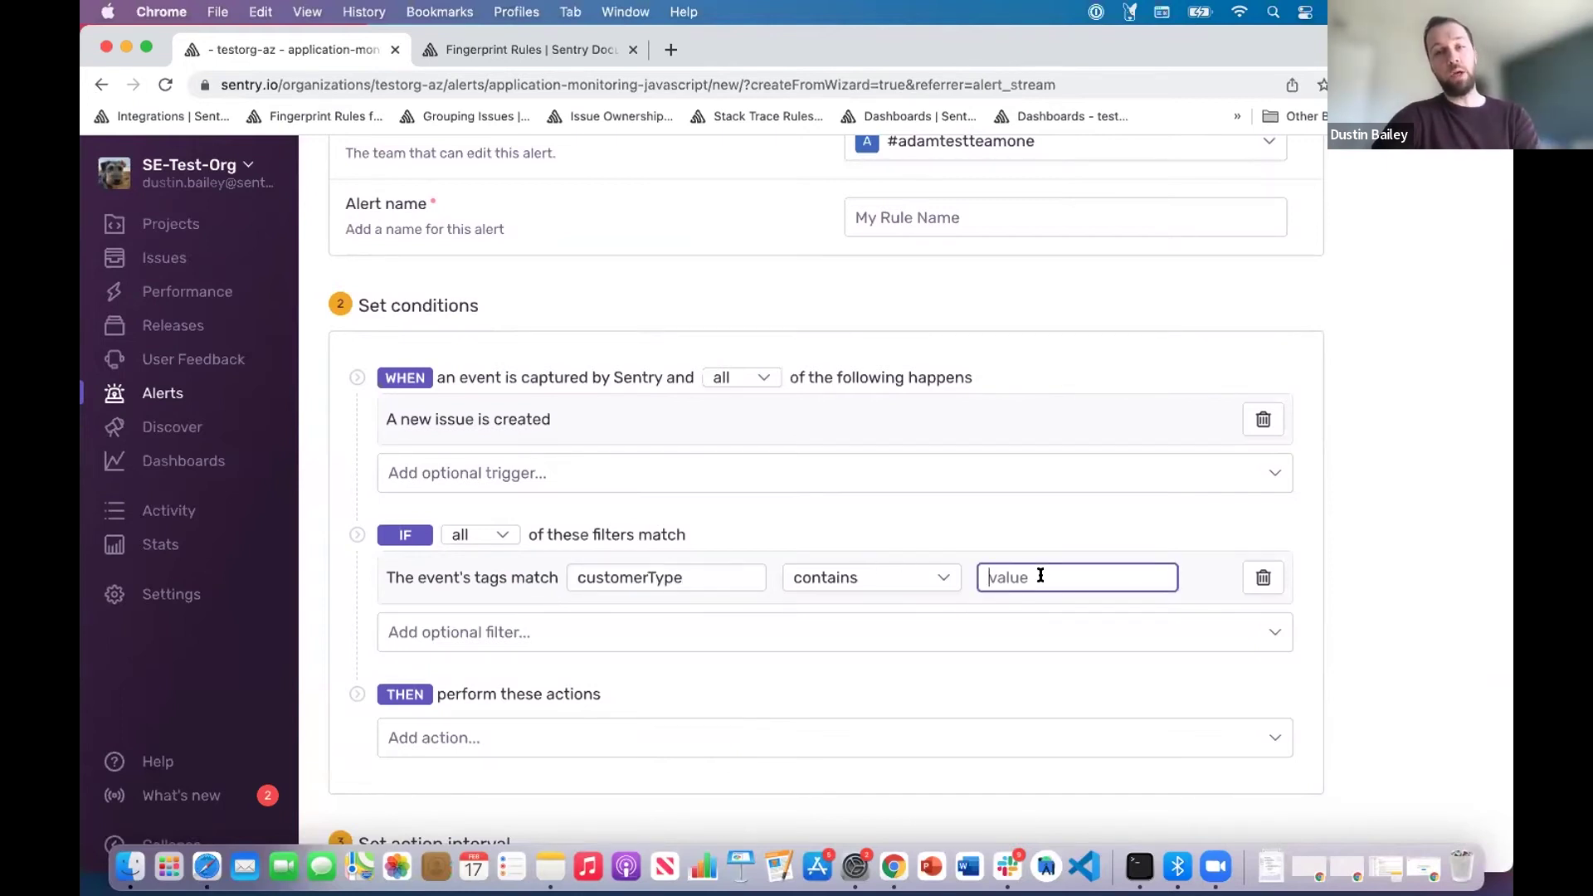
pyautogui.write('enterprise')
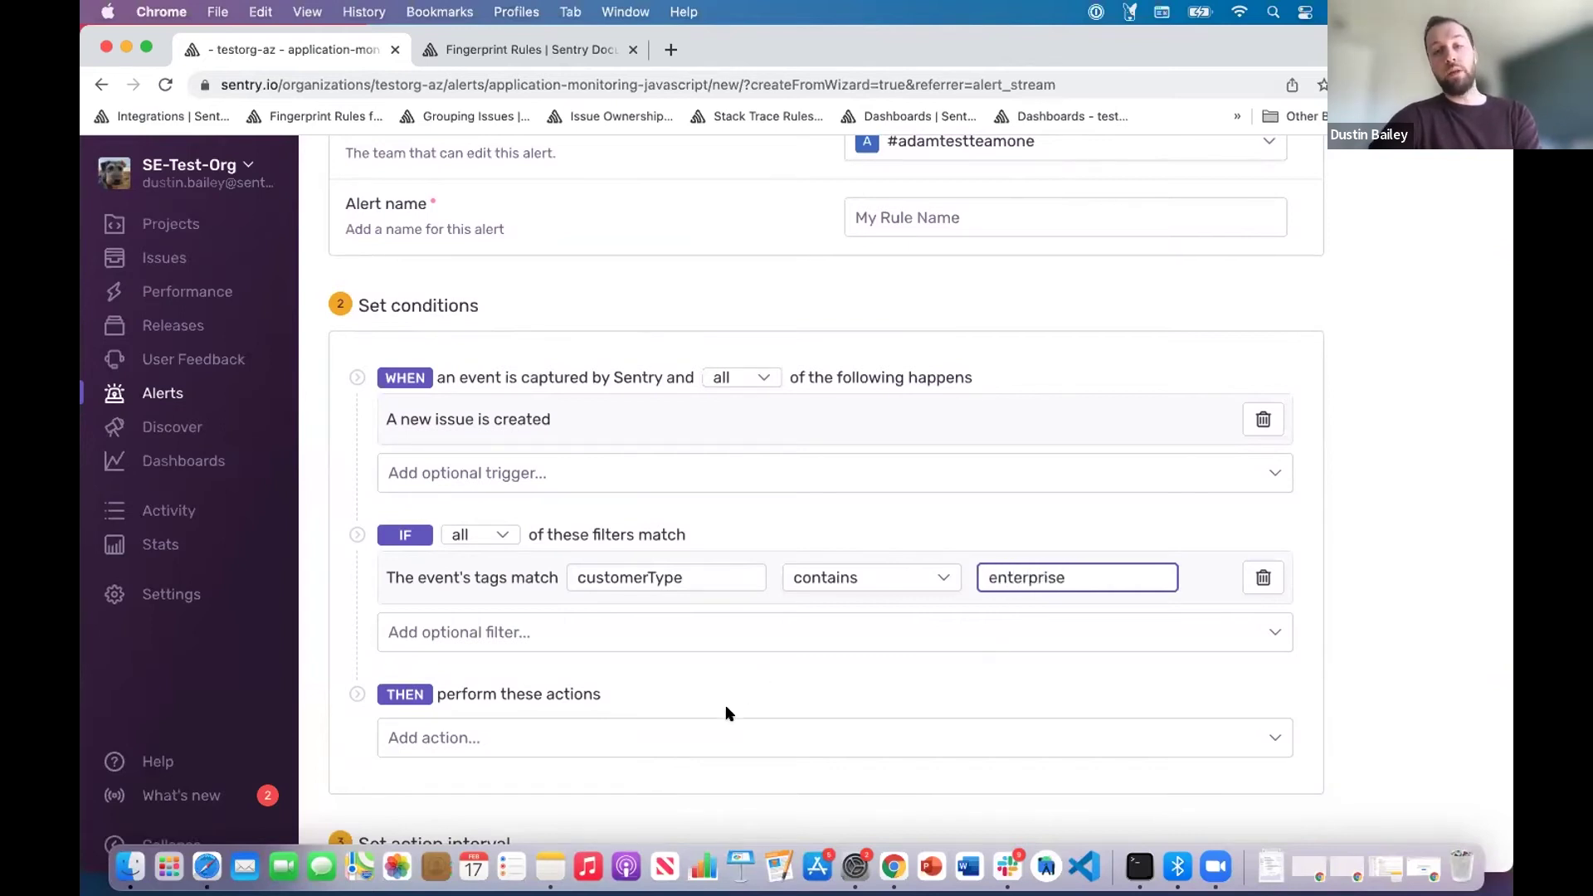
# - Add an action that sends a notification to Issue Owners
pyautogui.click(710, 743)
pyautogui.scroll(-2, 704, 742)
pyautogui.scroll(2, 712, 726)
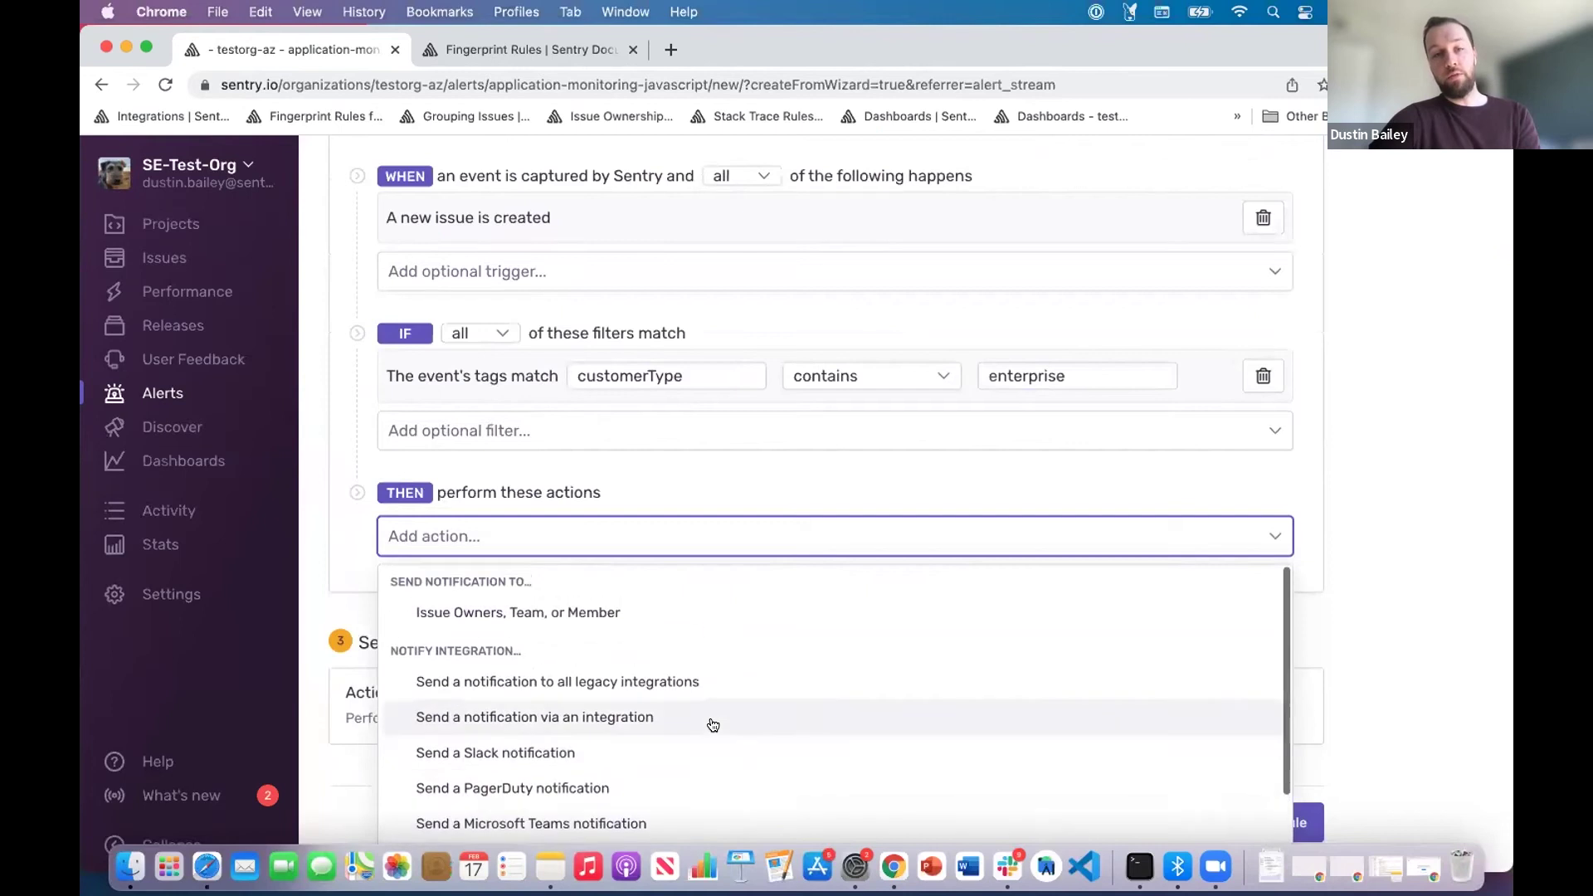
pyautogui.click(547, 614)
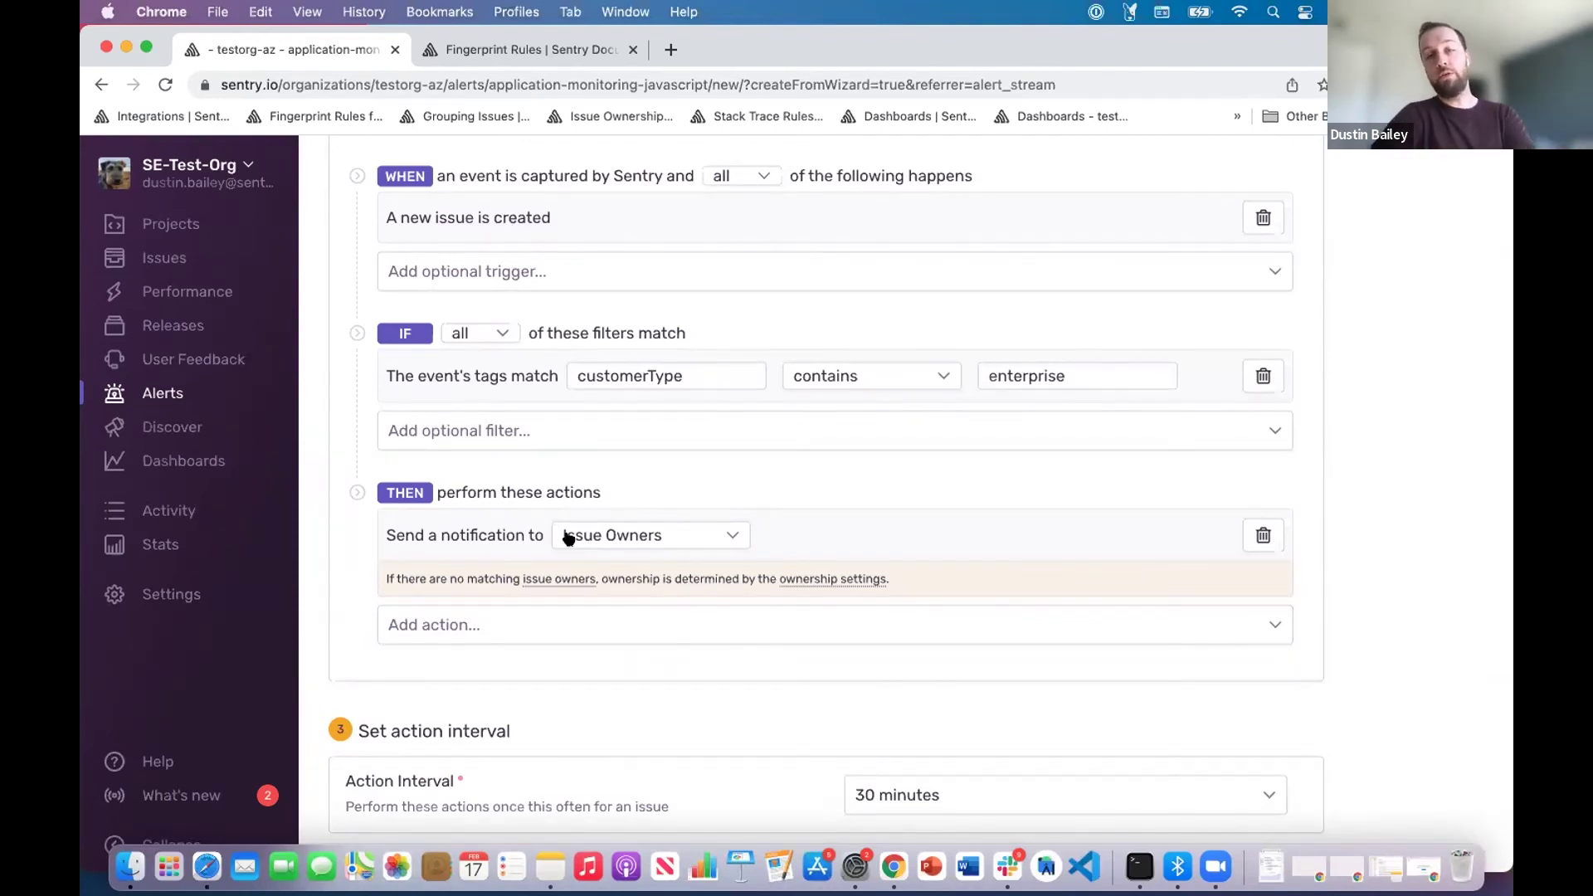
# - Add a Slack notification as a second action and open its choice of workspaces
pyautogui.click(764, 611)
pyautogui.write('sla')
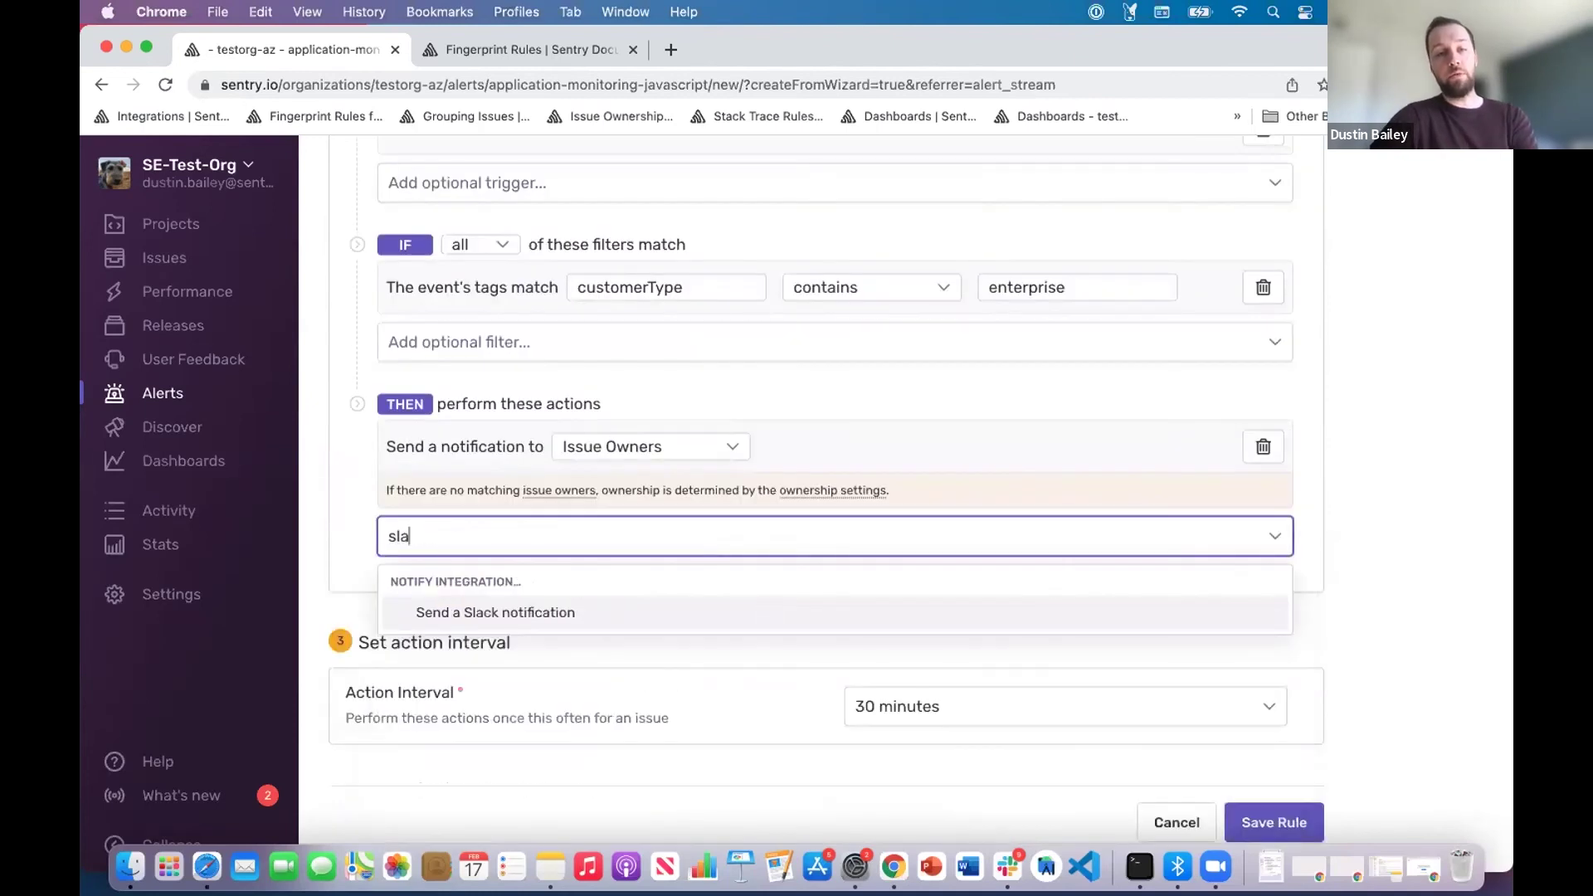
pyautogui.click(650, 614)
pyautogui.scroll(-1, 644, 611)
pyautogui.click(680, 483)
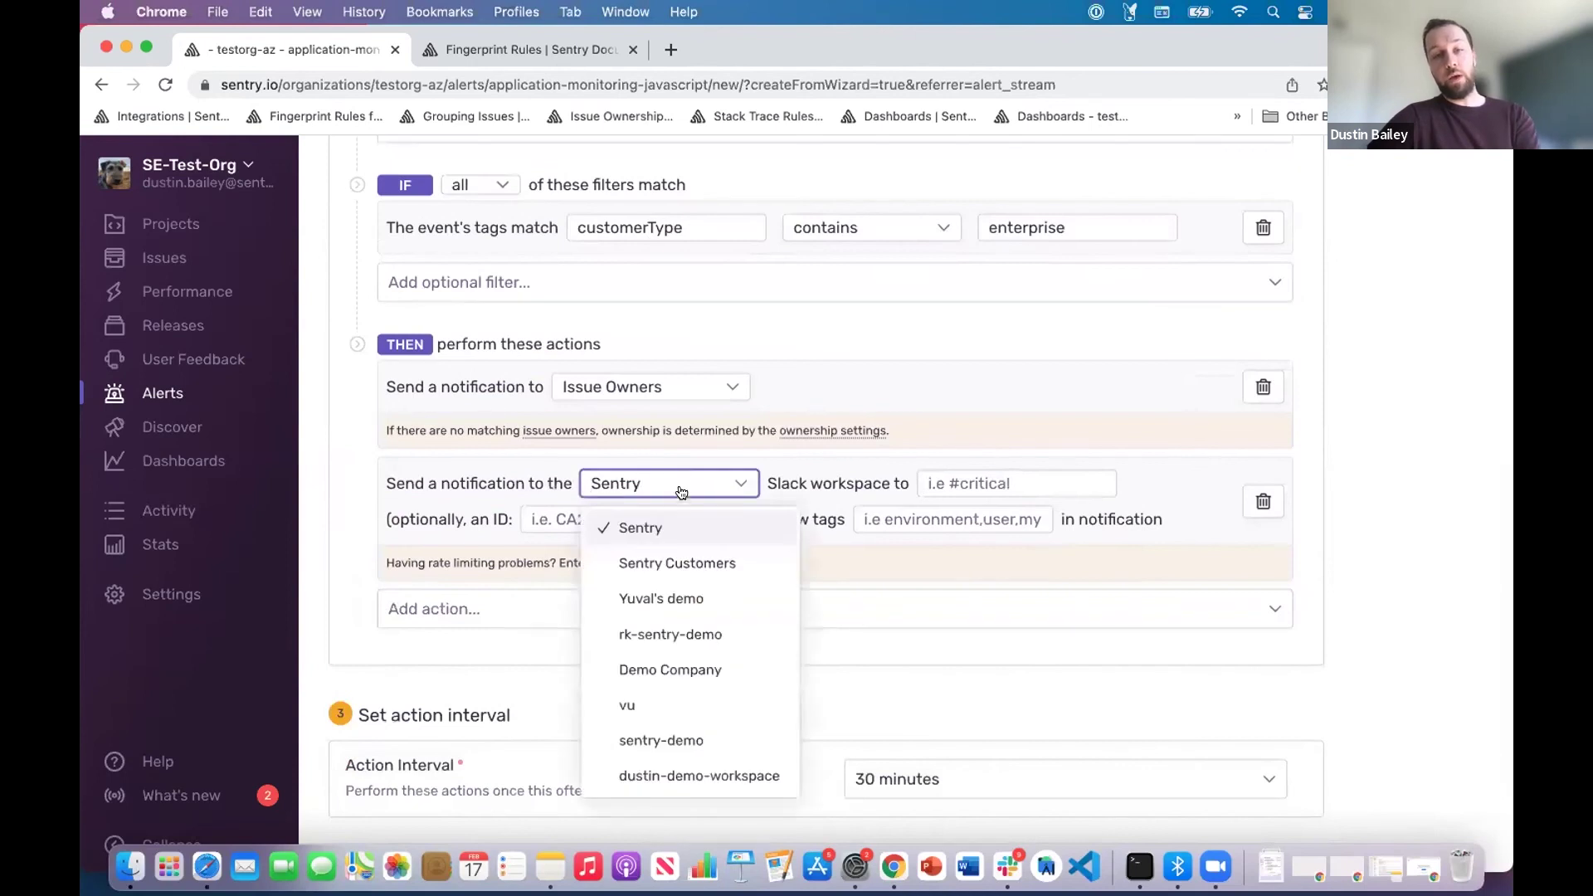
pyautogui.scroll(2, 1031, 316)
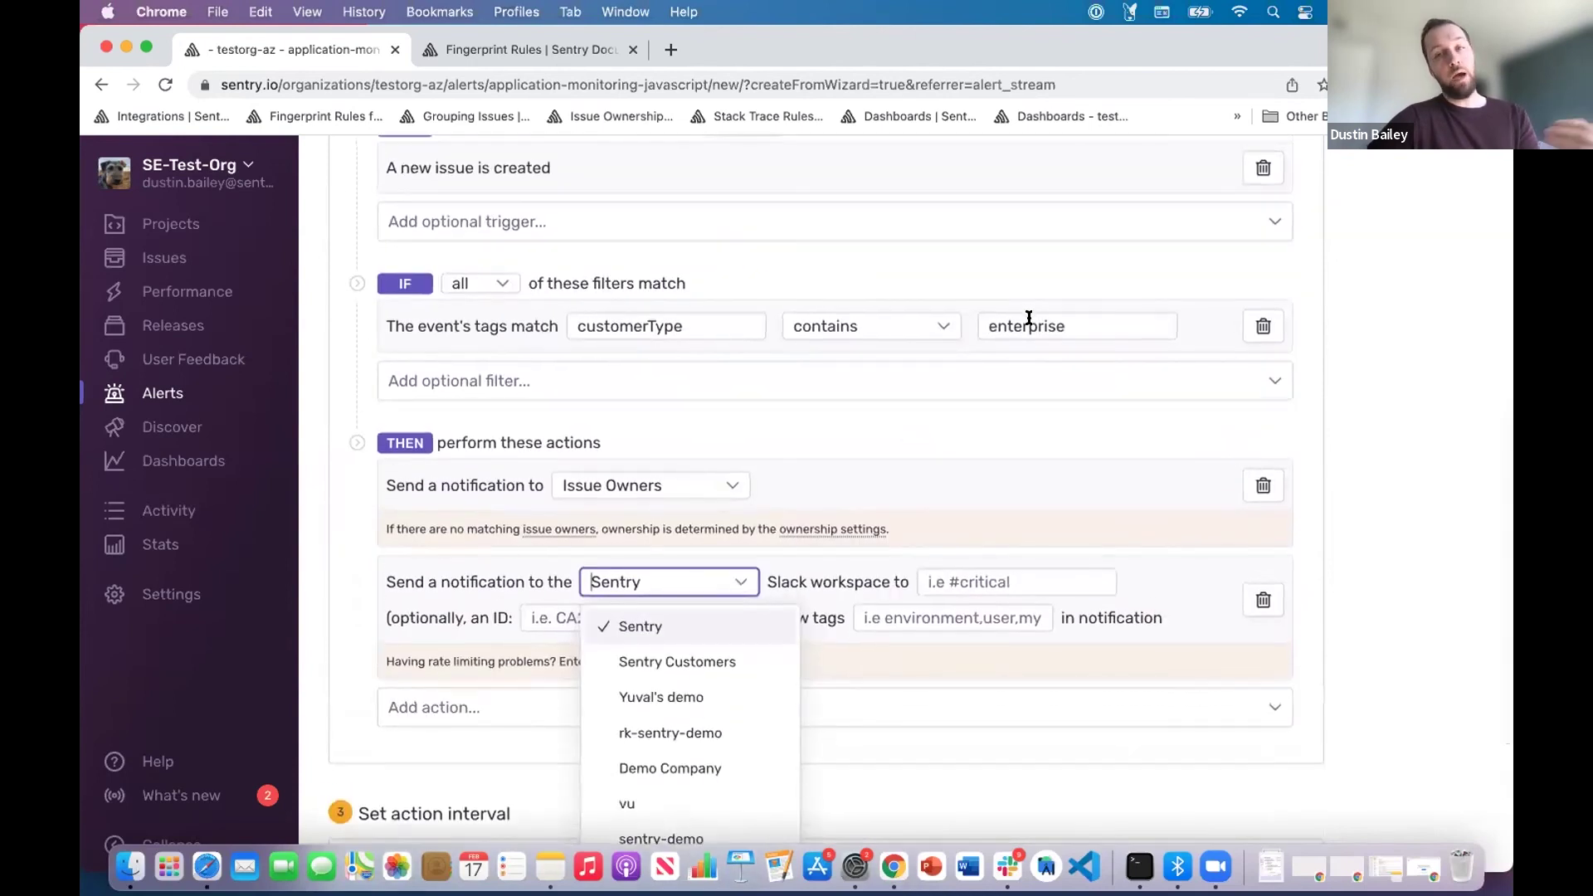